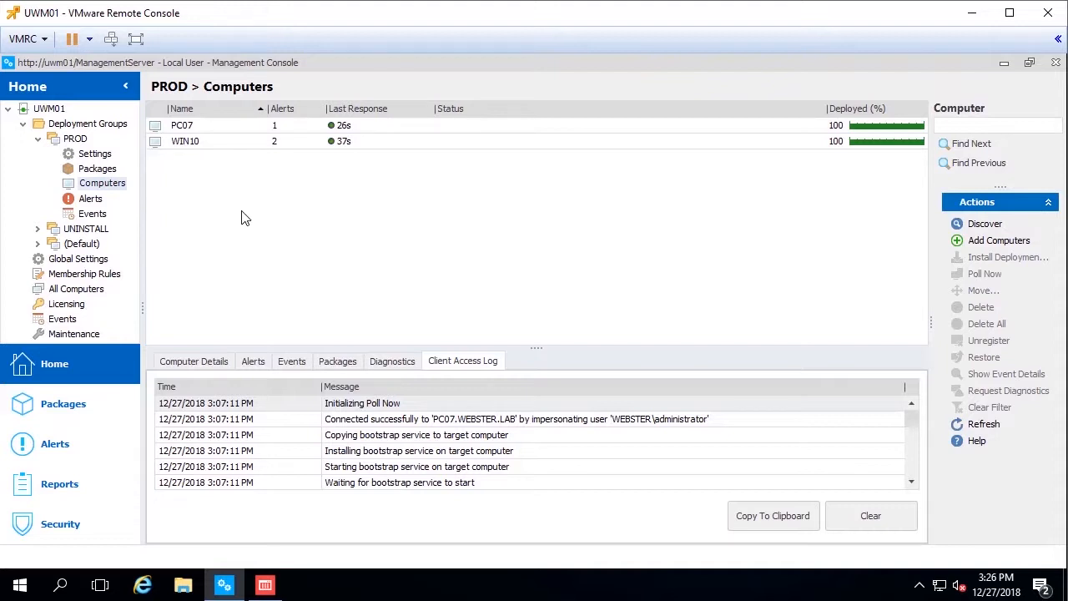
# - Switch to Application Control and add a new process rule under the Process node
pyautogui.click(267, 584)
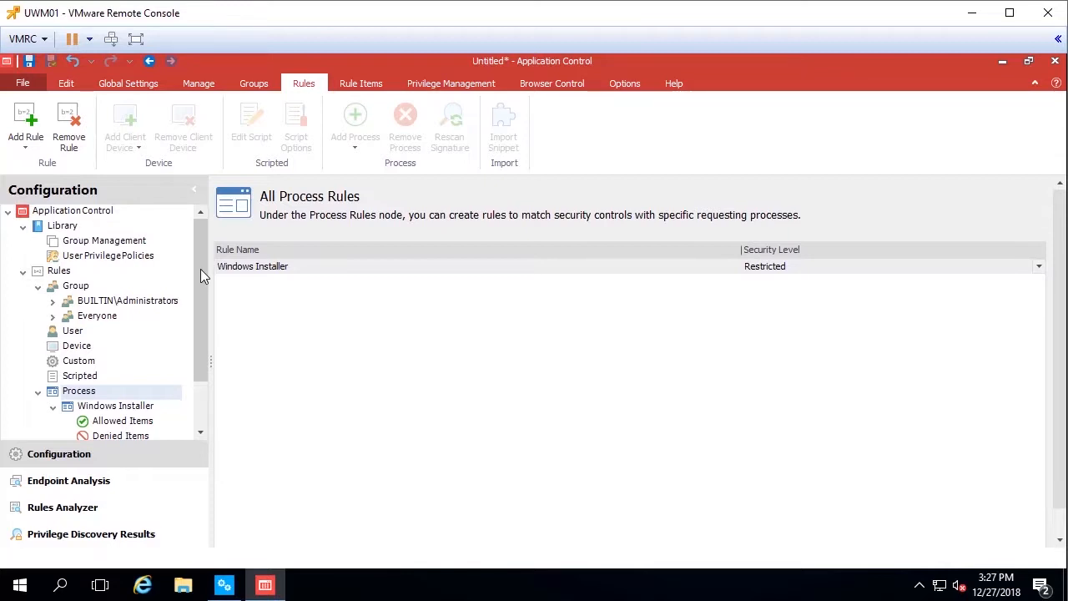
pyautogui.moveTo(200, 268)
pyautogui.mouseDown()
pyautogui.moveTo(201, 342)
pyautogui.moveTo(198, 257)
pyautogui.mouseUp()
pyautogui.moveTo(198, 322); pyautogui.dragTo(185, 405)
pyautogui.rightClick(72, 333)
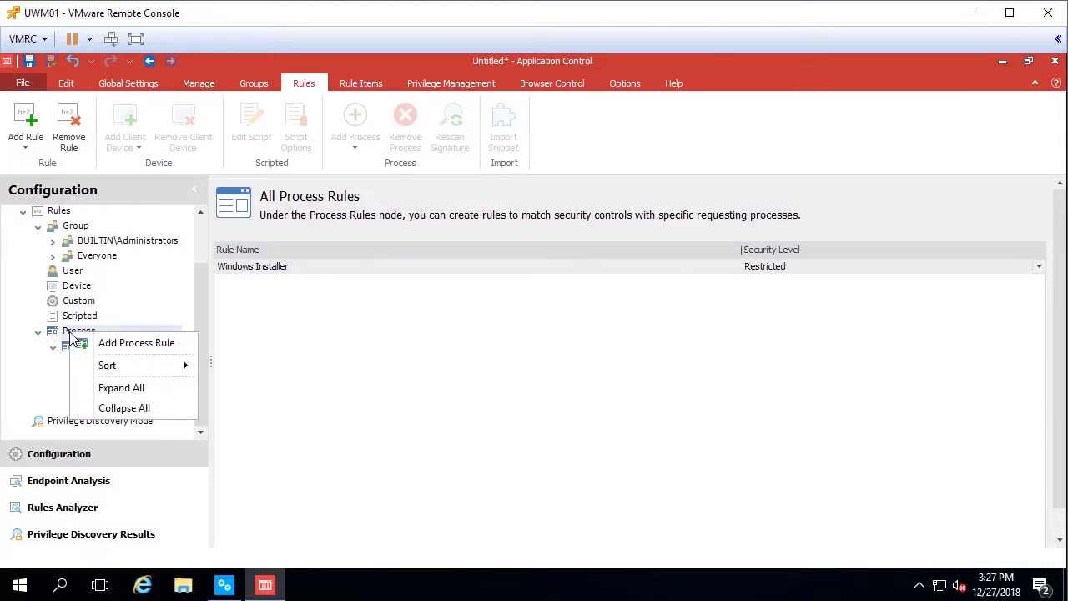
pyautogui.click(134, 343)
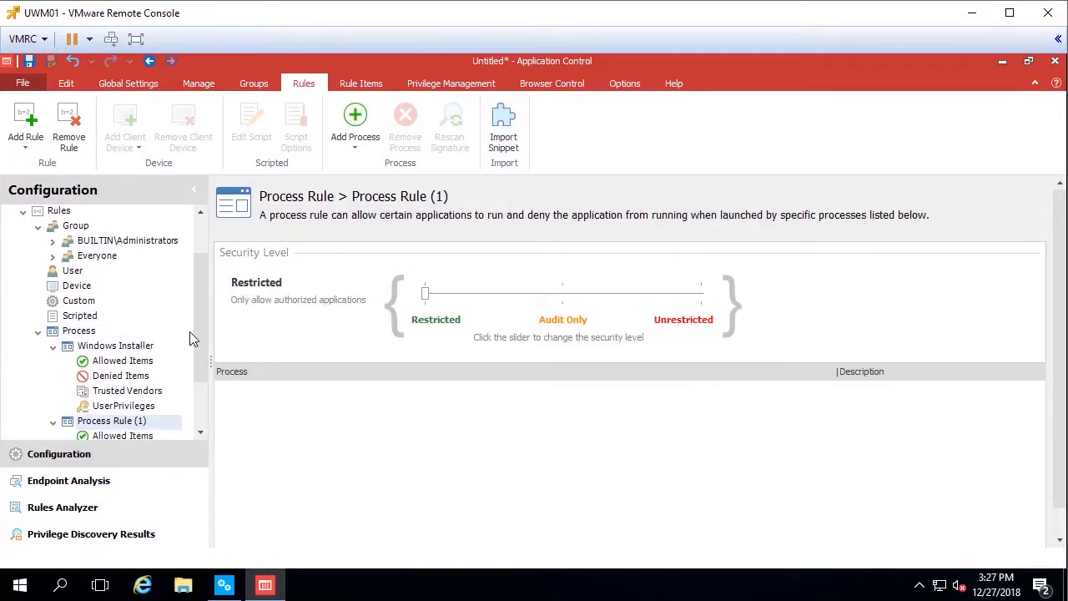
# - Rename the new process rule to Old-IE
pyautogui.moveTo(198, 359); pyautogui.dragTo(200, 424)
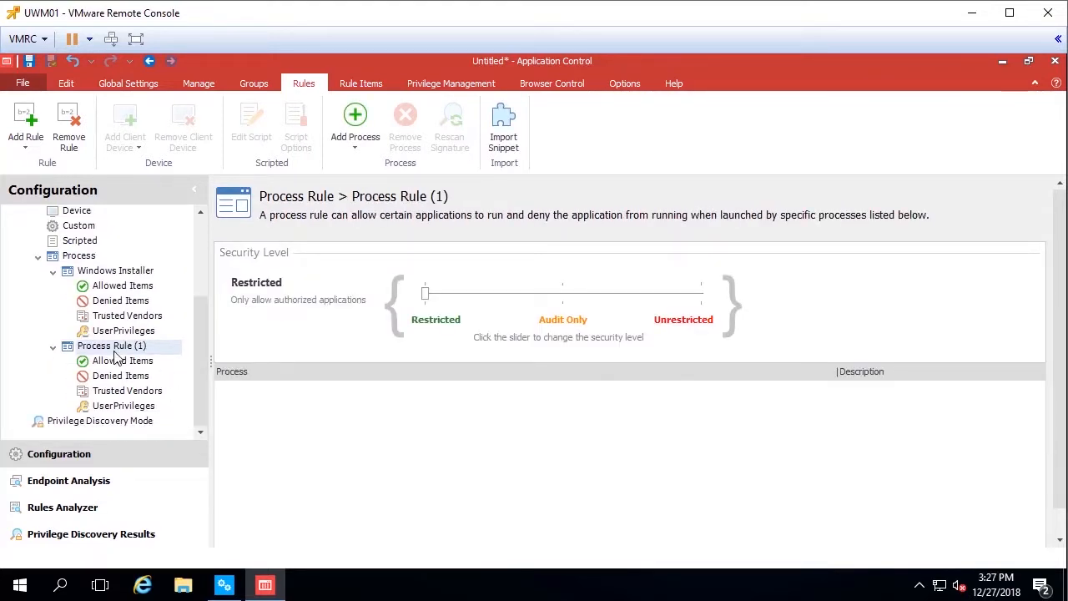
pyautogui.rightClick(117, 349)
pyautogui.click(153, 358)
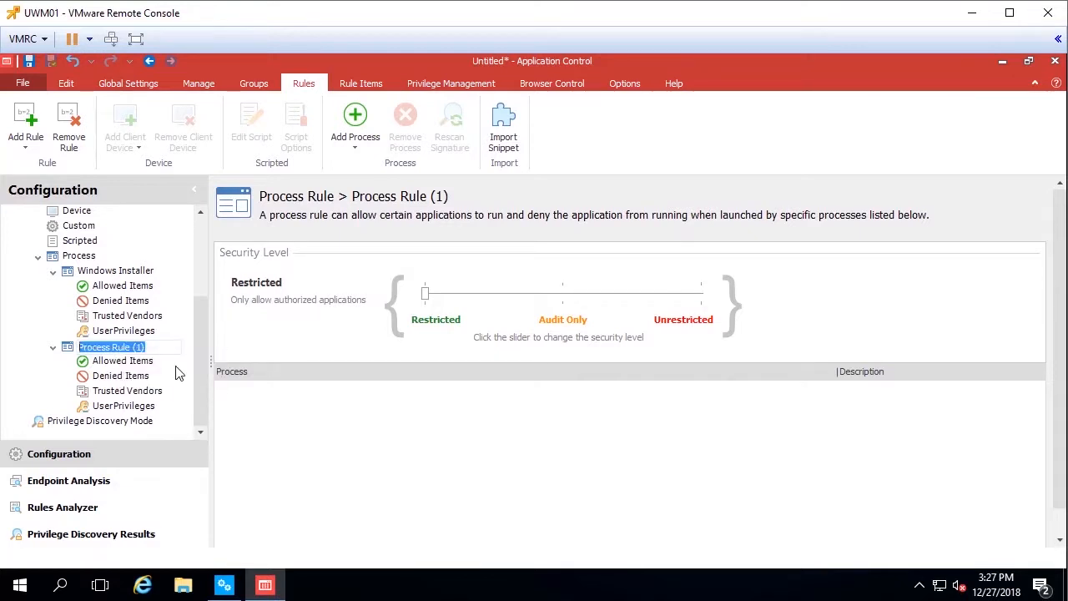
pyautogui.write('O')
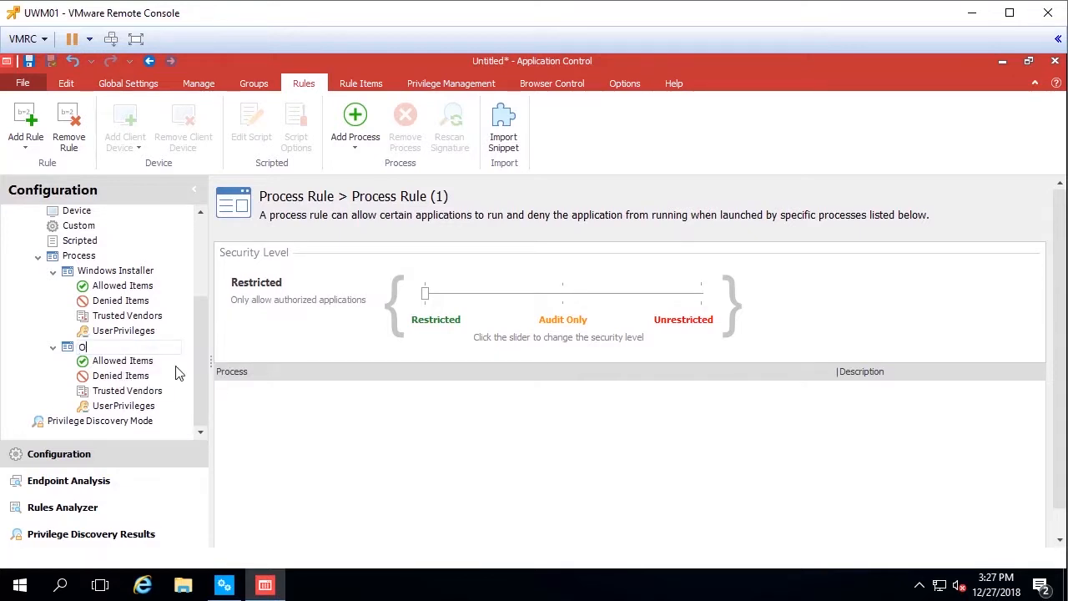
pyautogui.write('ld-IE')
pyautogui.press('Return')
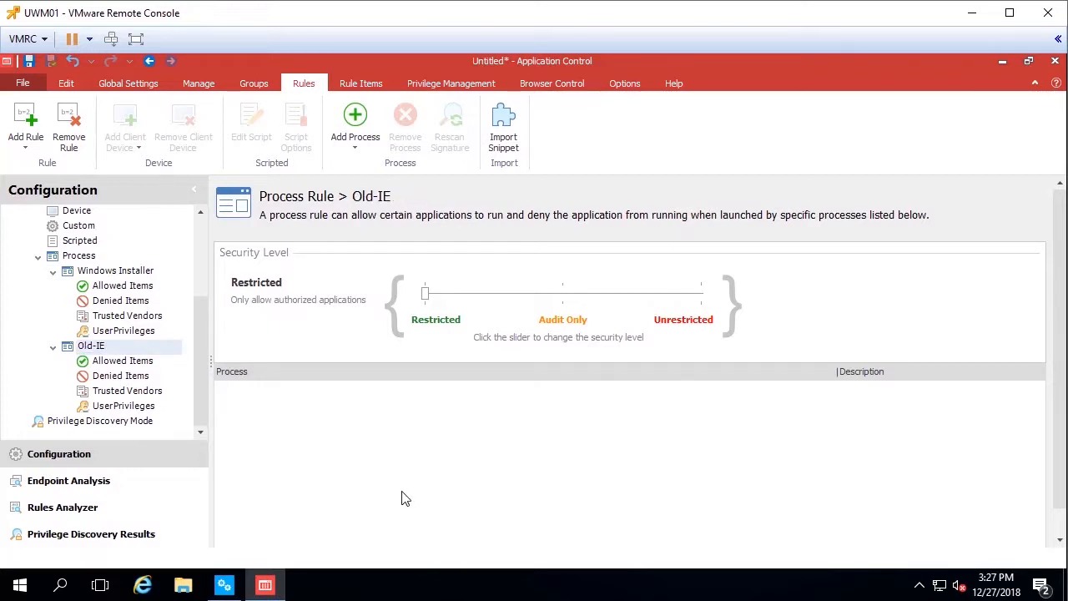
# - Add a file to the Old-IE rule's process list, choosing iexplore.exe from \\pc07\c$\Program Files (x86)\Internet Explorer
pyautogui.scroll(-1, 280, 410)
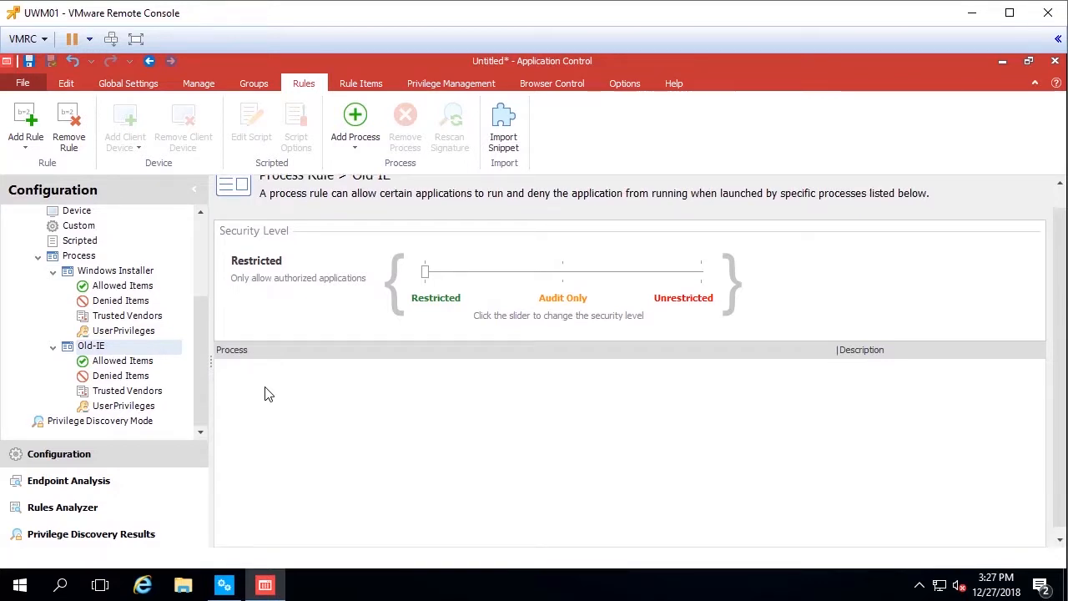
pyautogui.rightClick(261, 389)
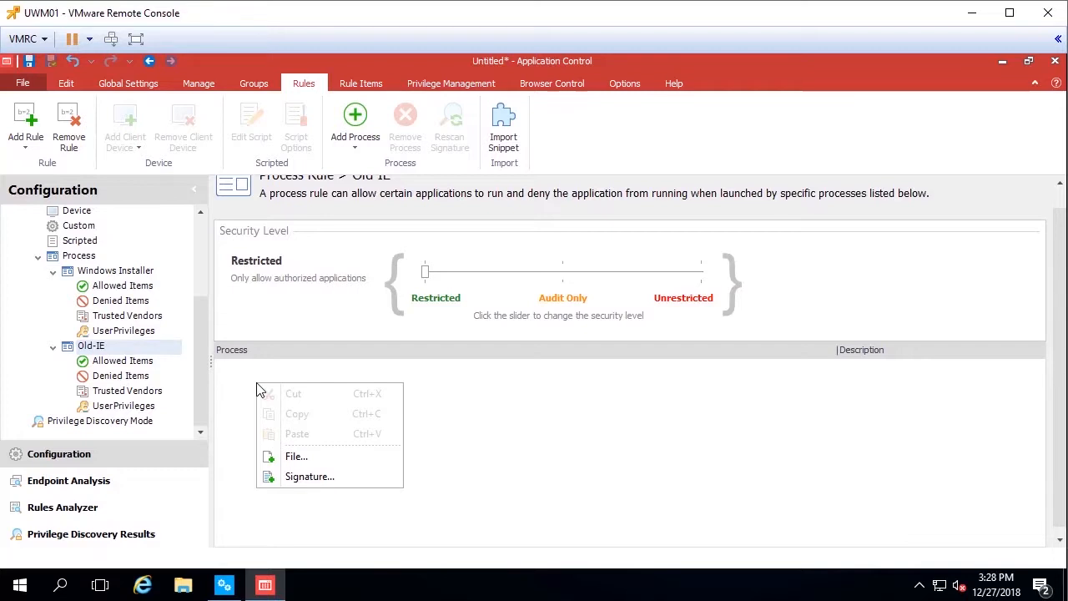
pyautogui.click(298, 461)
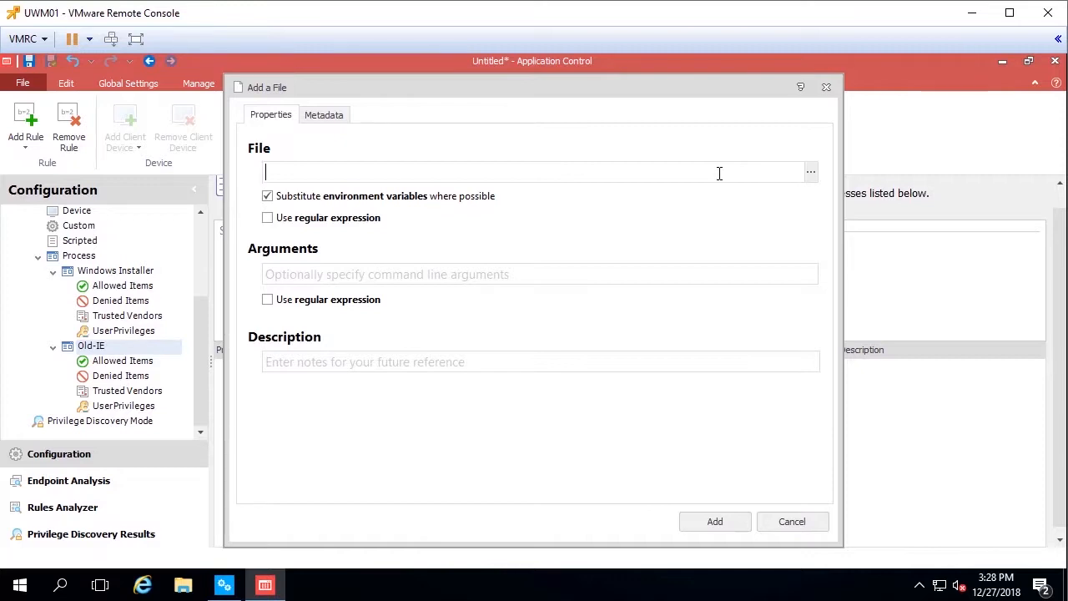
pyautogui.write('\\\\pc07\\c$')
pyautogui.press('Return')
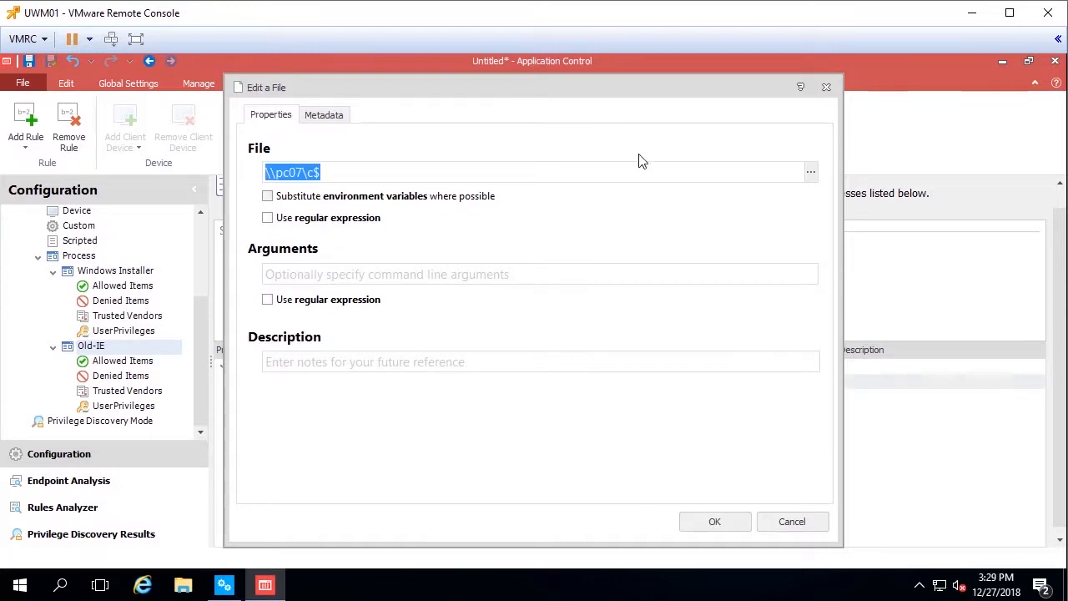
pyautogui.click(810, 174)
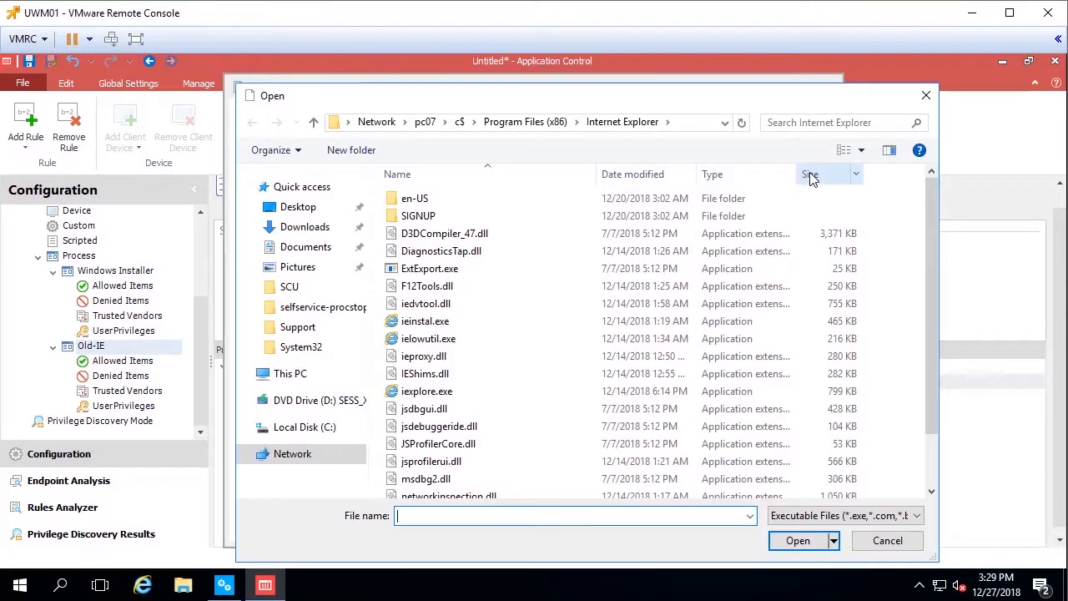
pyautogui.click(418, 391)
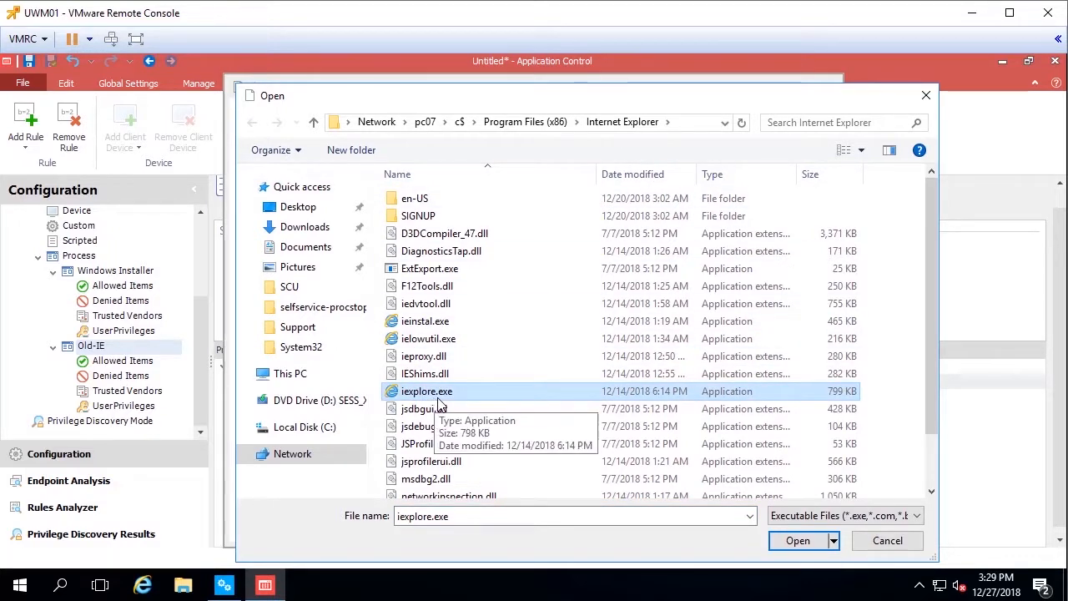
pyautogui.click(817, 538)
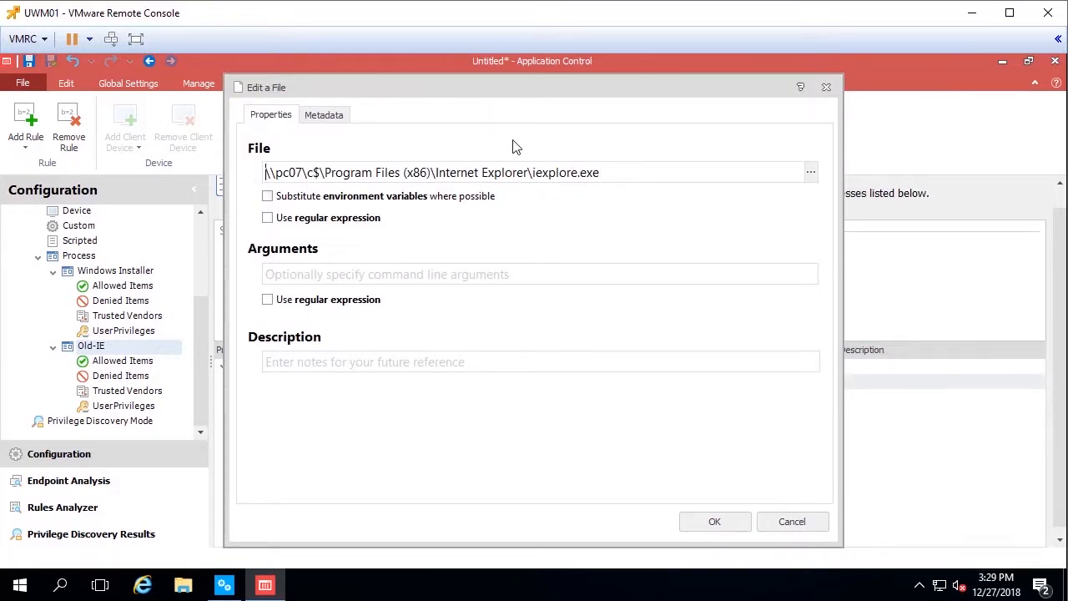
# - Enable the minimum and maximum file version conditions in the file's metadata, both at 11.0.9600.19230
pyautogui.click(340, 117)
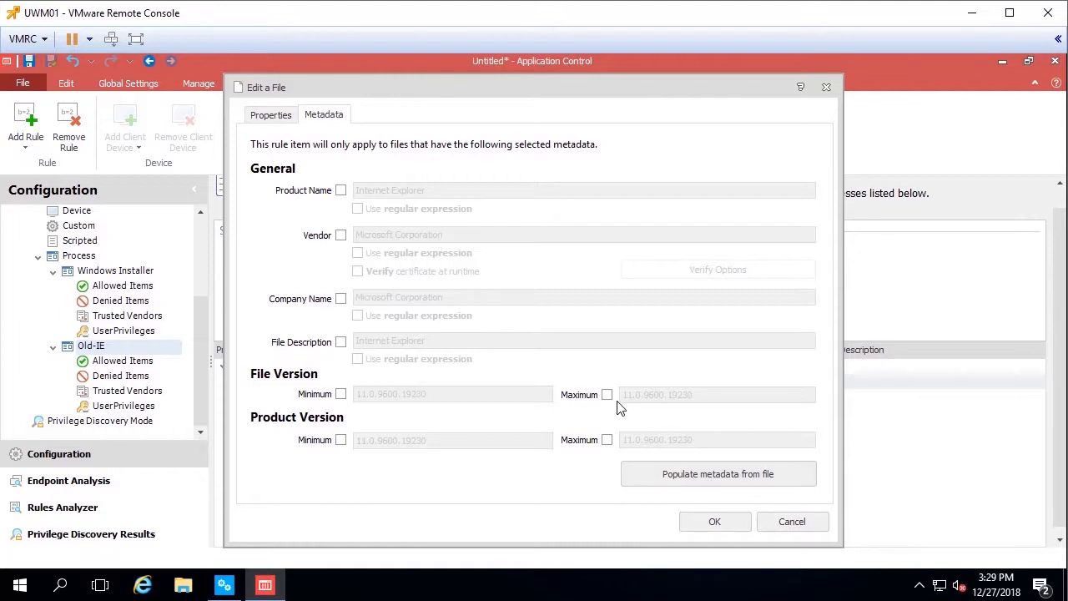
pyautogui.click(341, 394)
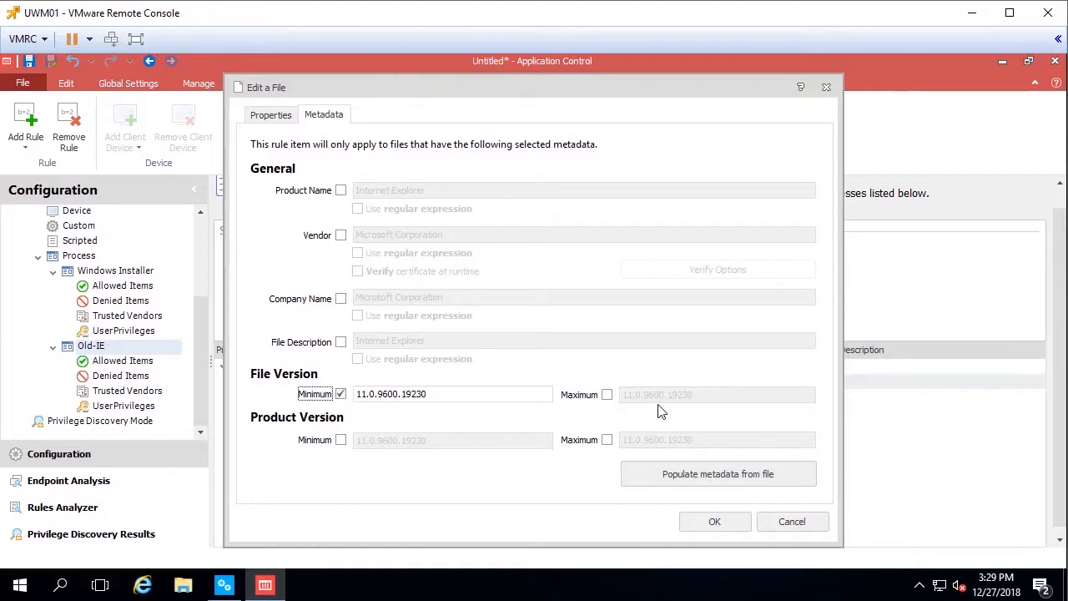
pyautogui.click(608, 396)
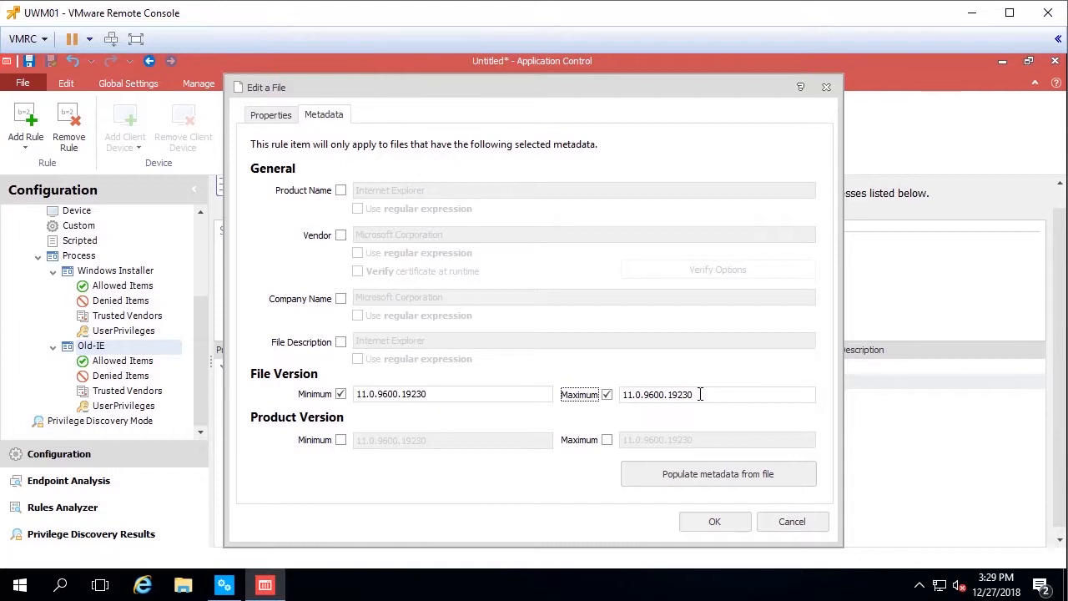
# - Remove the folder path from the file entry so only iexplore.exe is matched, and accept the file settings
pyautogui.click(273, 118)
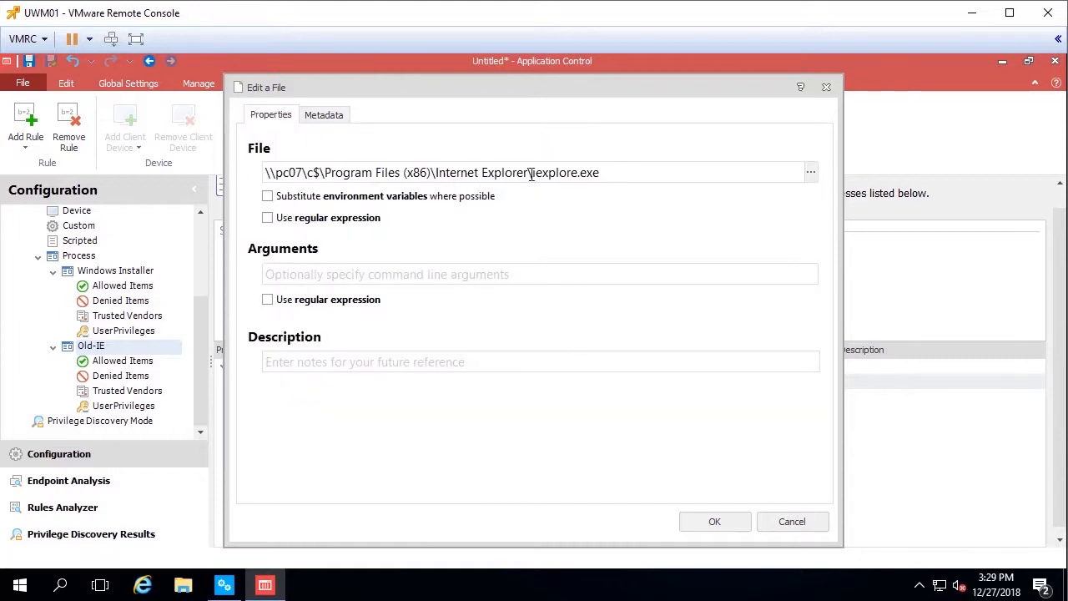
pyautogui.moveTo(532, 175); pyautogui.dragTo(190, 170)
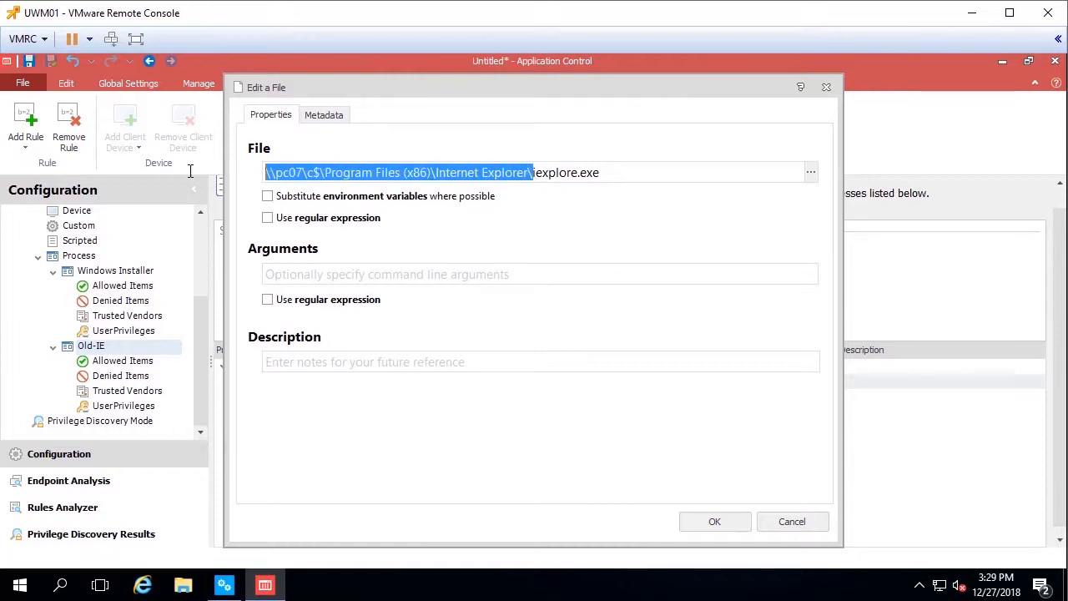
pyautogui.press('BackSpace')
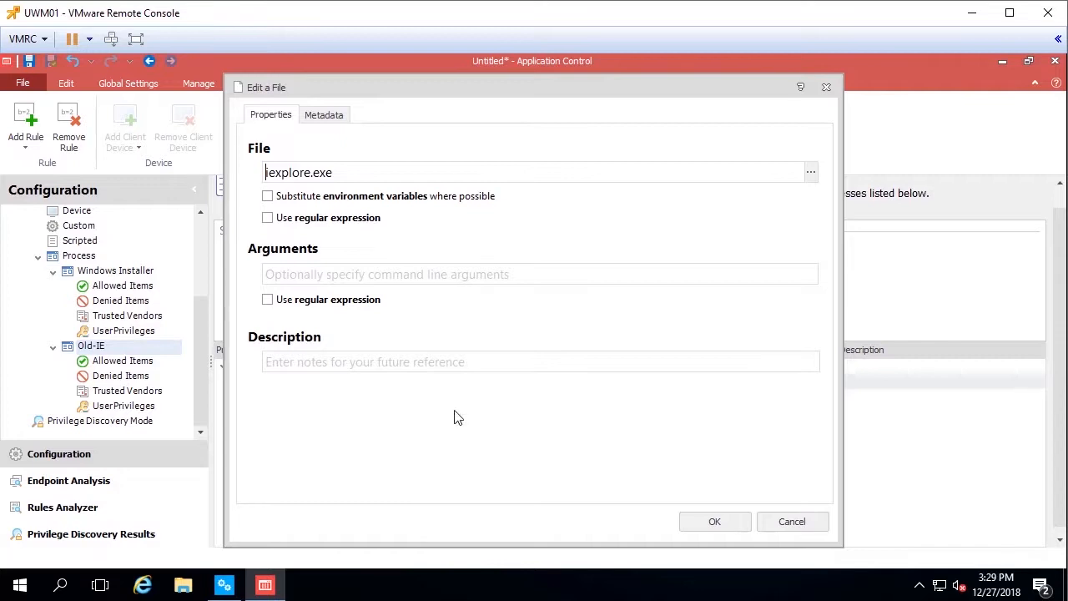
pyautogui.click(715, 523)
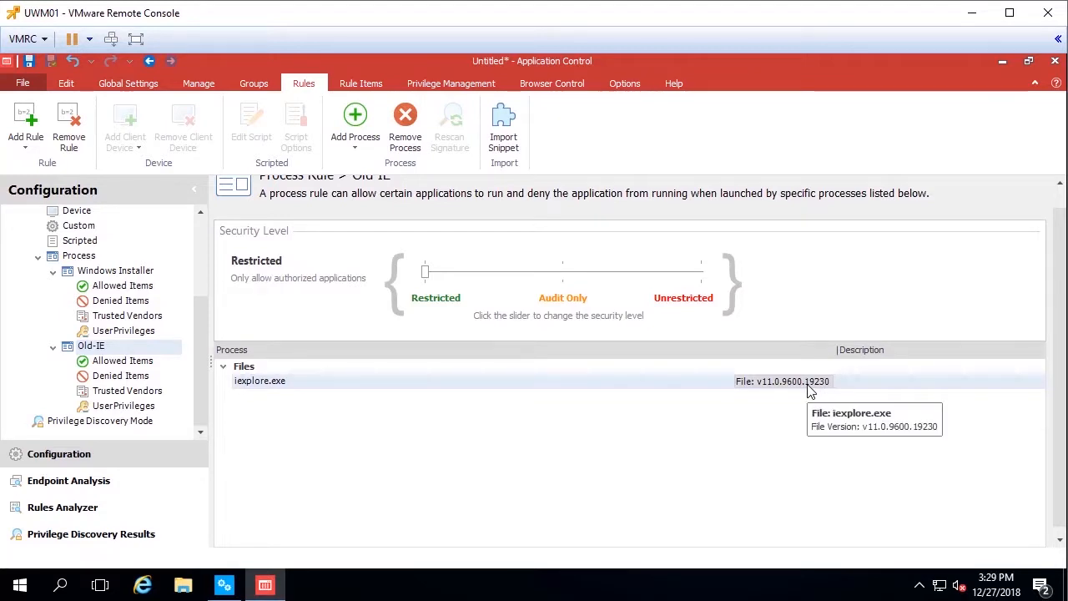
# - Add a host name network connection with host * to the denied items of the Old-IE rule
pyautogui.click(118, 384)
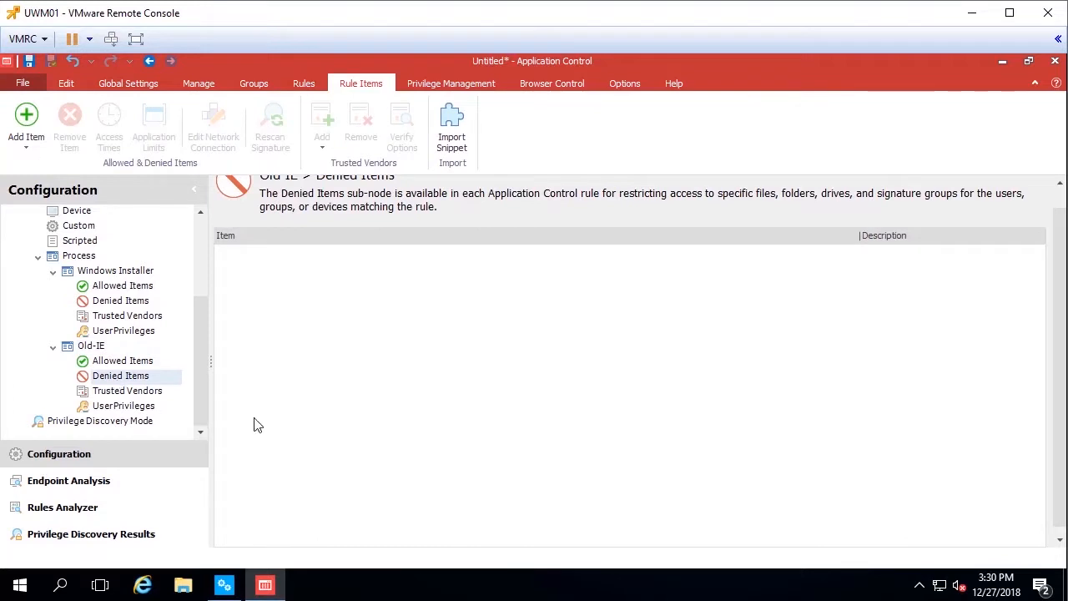
pyautogui.rightClick(294, 293)
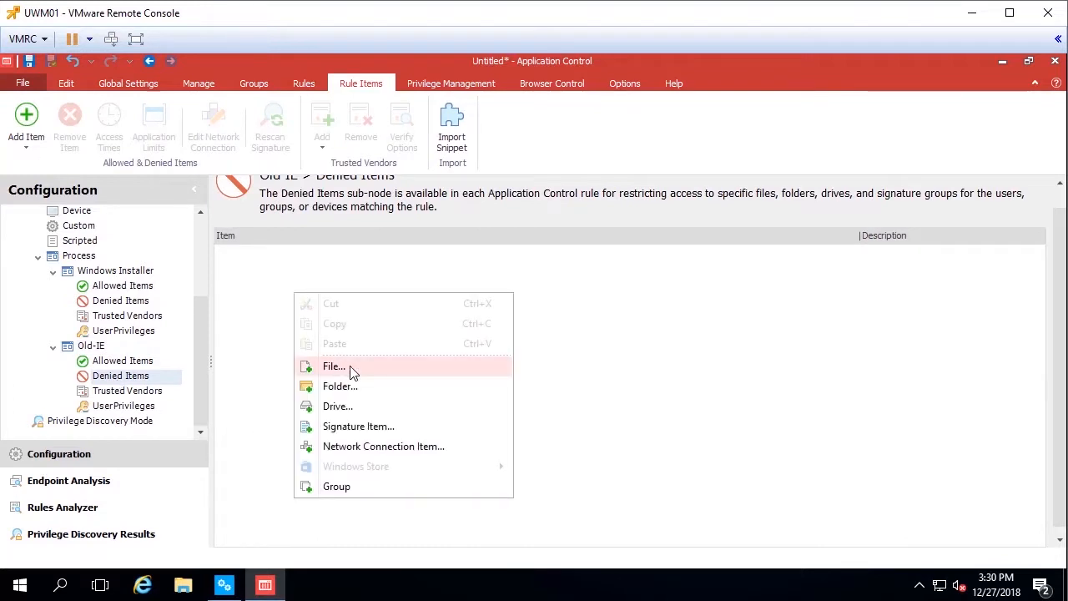
pyautogui.click(395, 448)
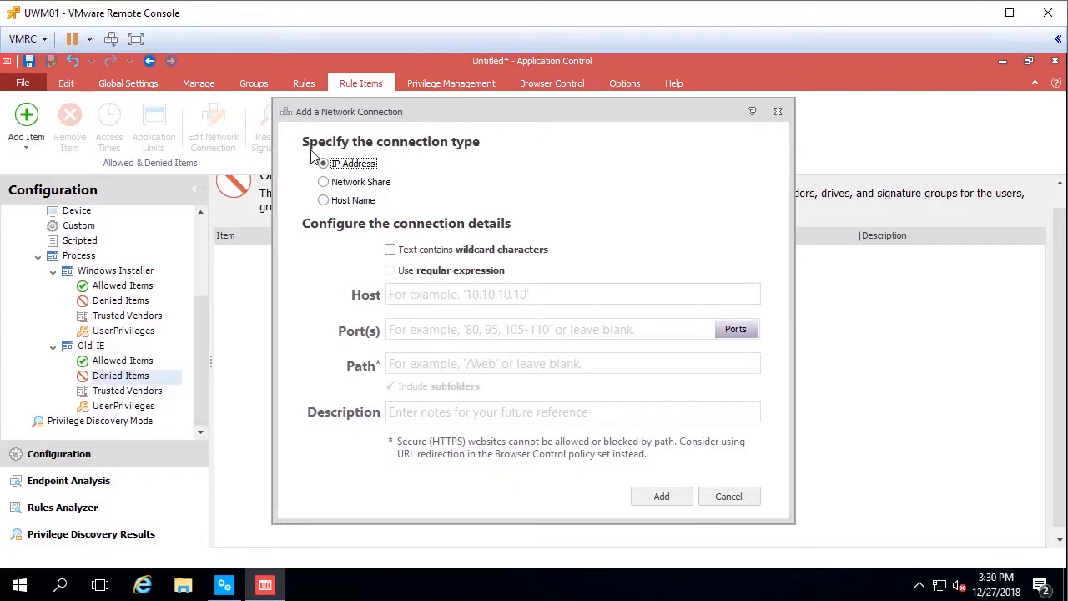
pyautogui.click(324, 202)
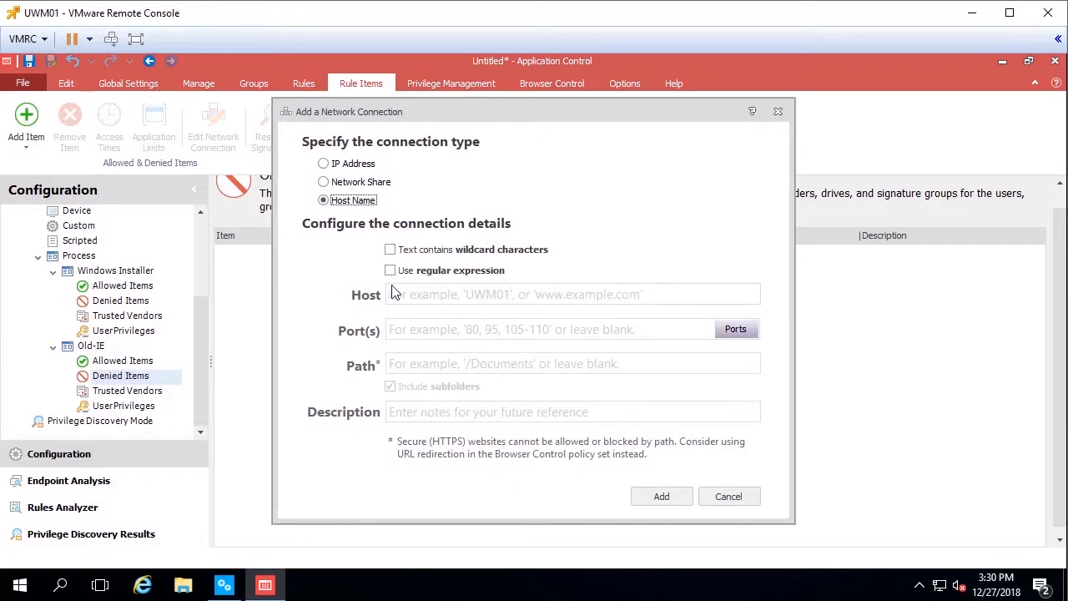
pyautogui.click(423, 292)
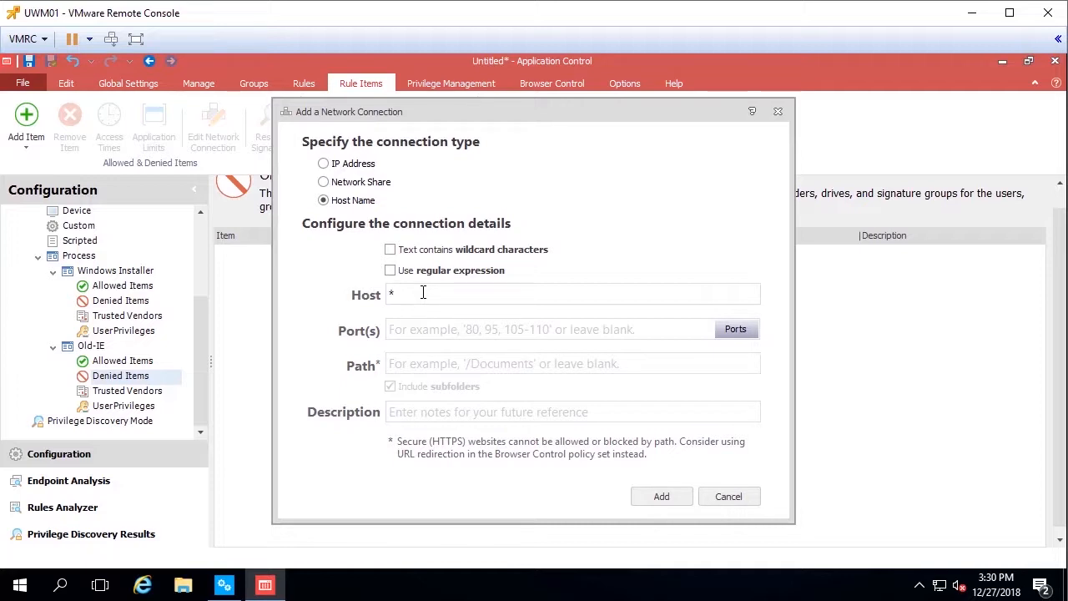
pyautogui.click(661, 498)
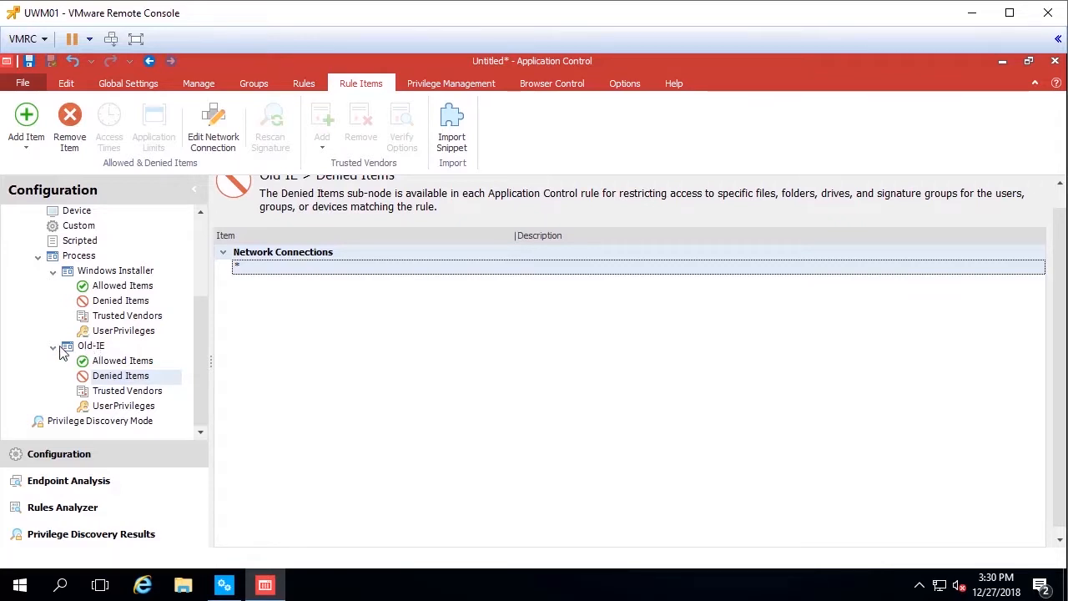
# - Add a host name network connection for *google.com* with wildcard characters enabled to the Old-IE rule's allowed items
pyautogui.click(118, 366)
pyautogui.rightClick(259, 280)
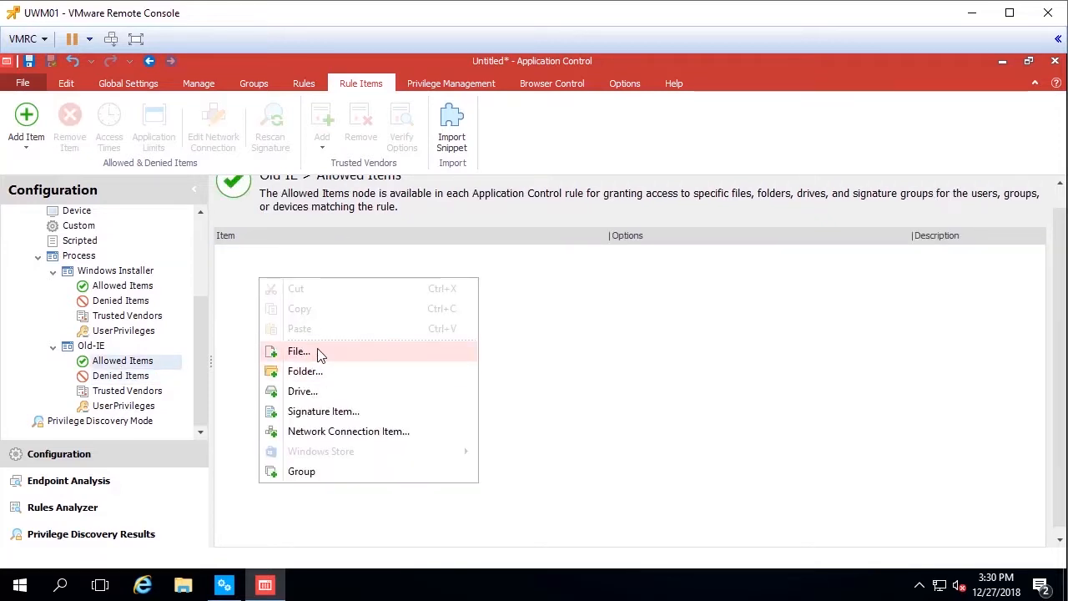
pyautogui.click(381, 432)
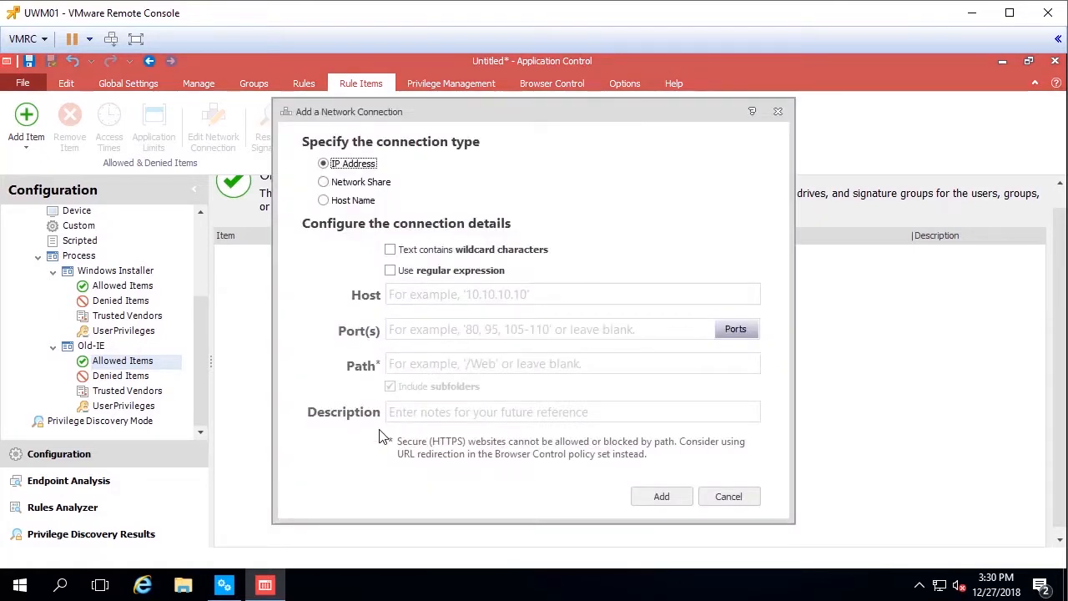
pyautogui.click(336, 206)
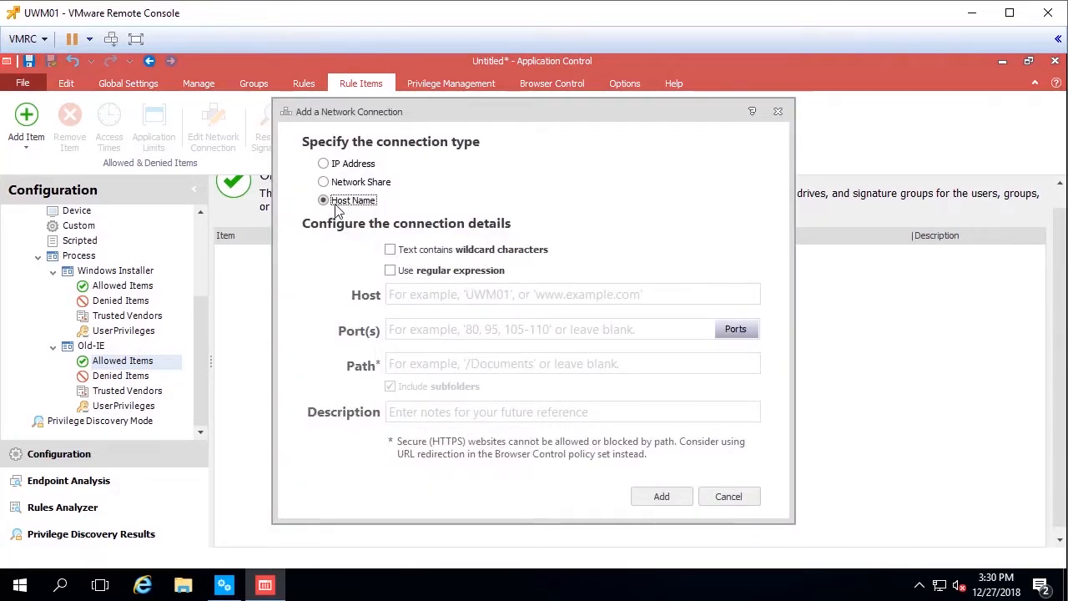
pyautogui.click(418, 294)
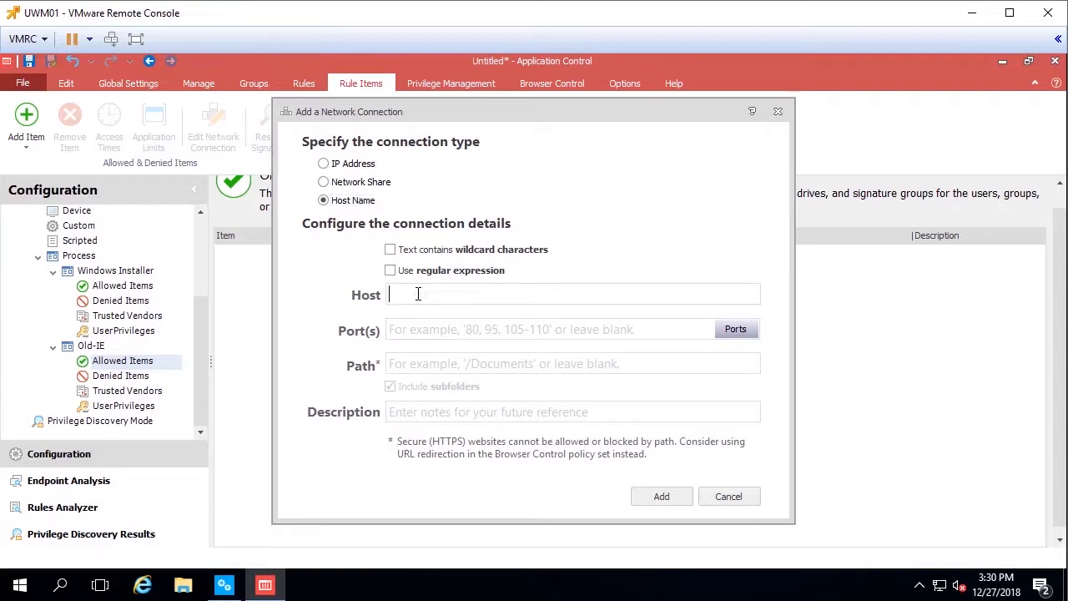
pyautogui.write('*google.com*')
pyautogui.click(391, 250)
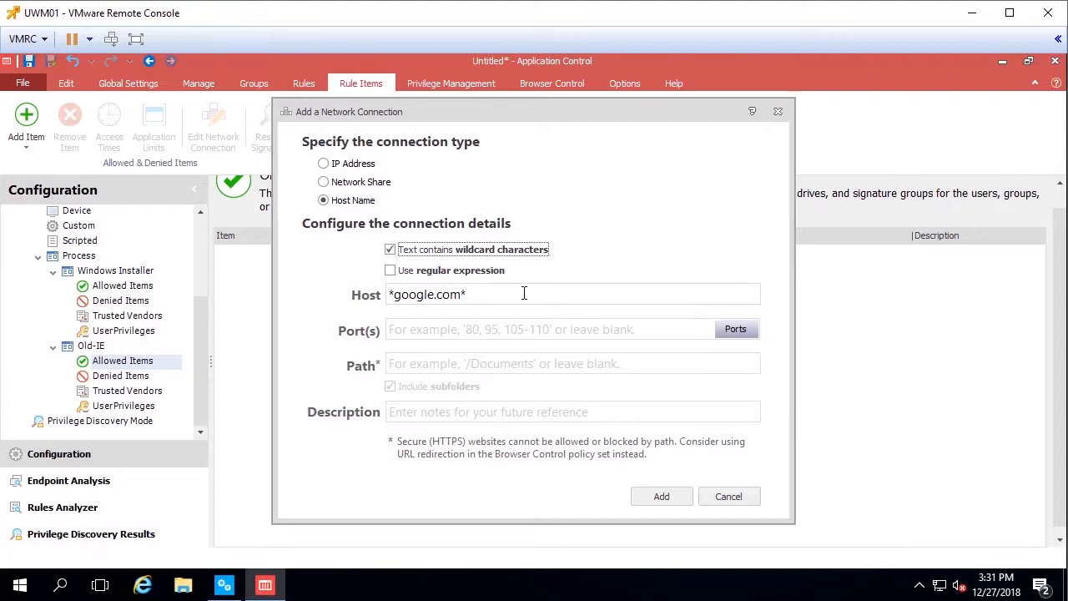
pyautogui.click(664, 499)
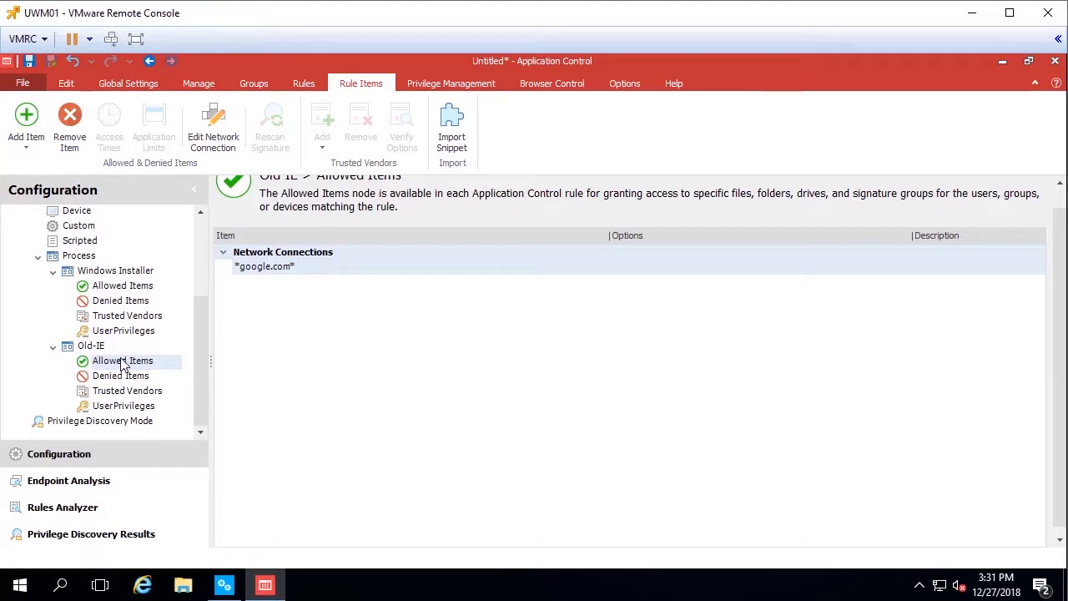
# - Save the configuration to the Management Center as a package named old-ie, using the Save and Unlock mode
pyautogui.click(21, 85)
pyautogui.moveTo(60, 209)
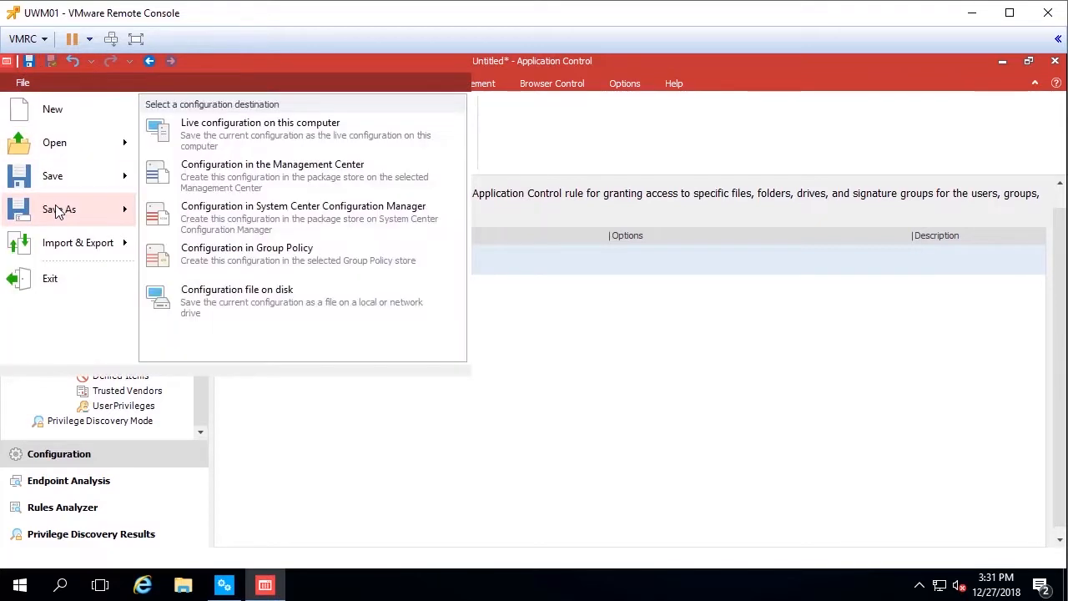
pyautogui.click(276, 176)
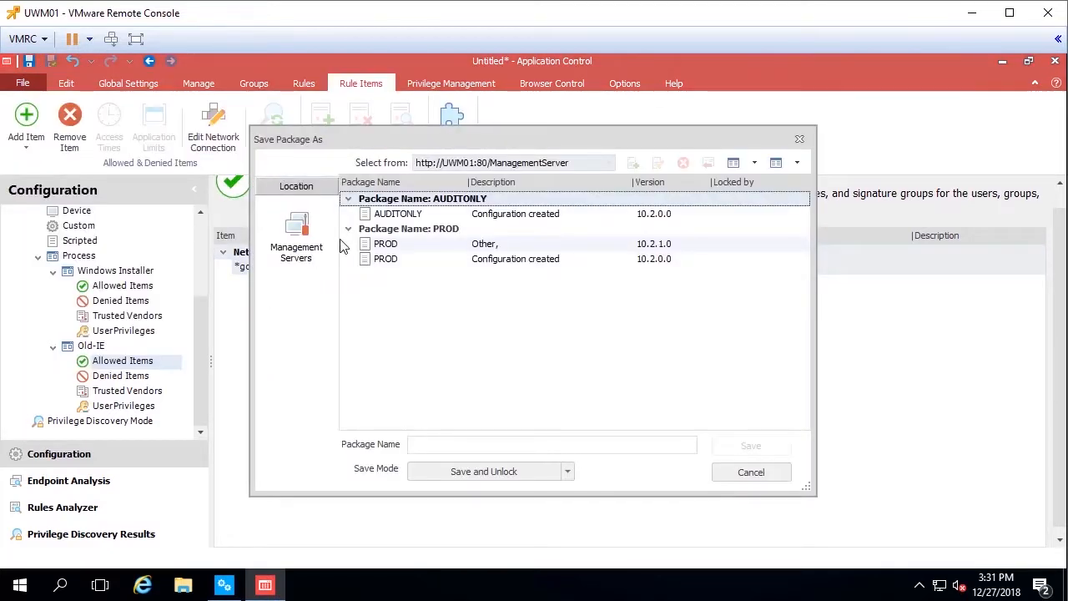
pyautogui.click(468, 445)
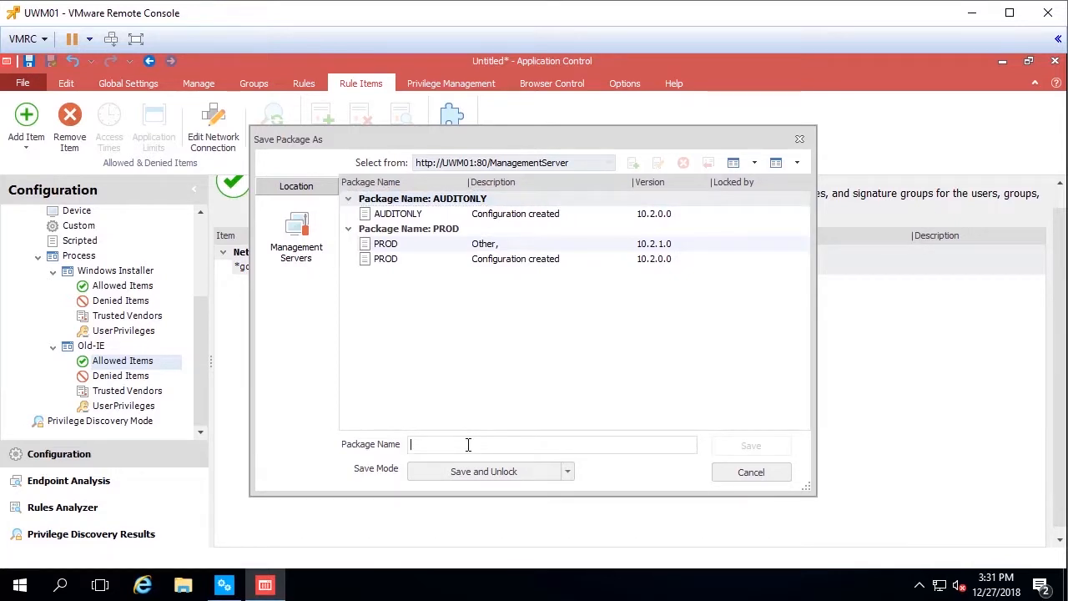
pyautogui.write('old')
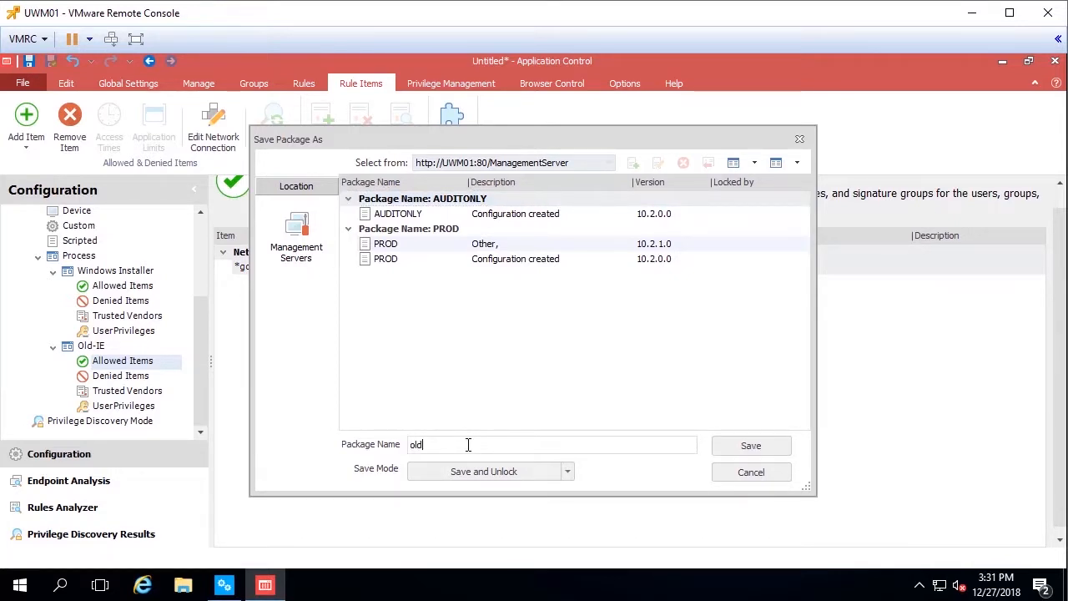
pyautogui.write('-ie')
pyautogui.click(768, 448)
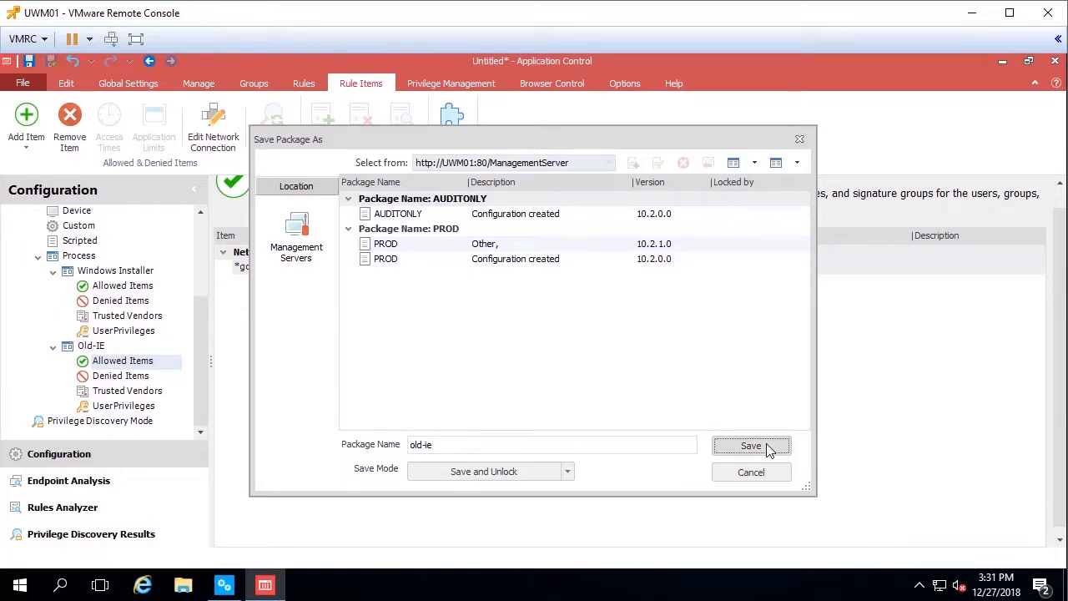
# - Switch to the Management Console, replace the PROD group's AUDITONLY configuration with old-ie Revision 0, and submit the change
pyautogui.click(224, 586)
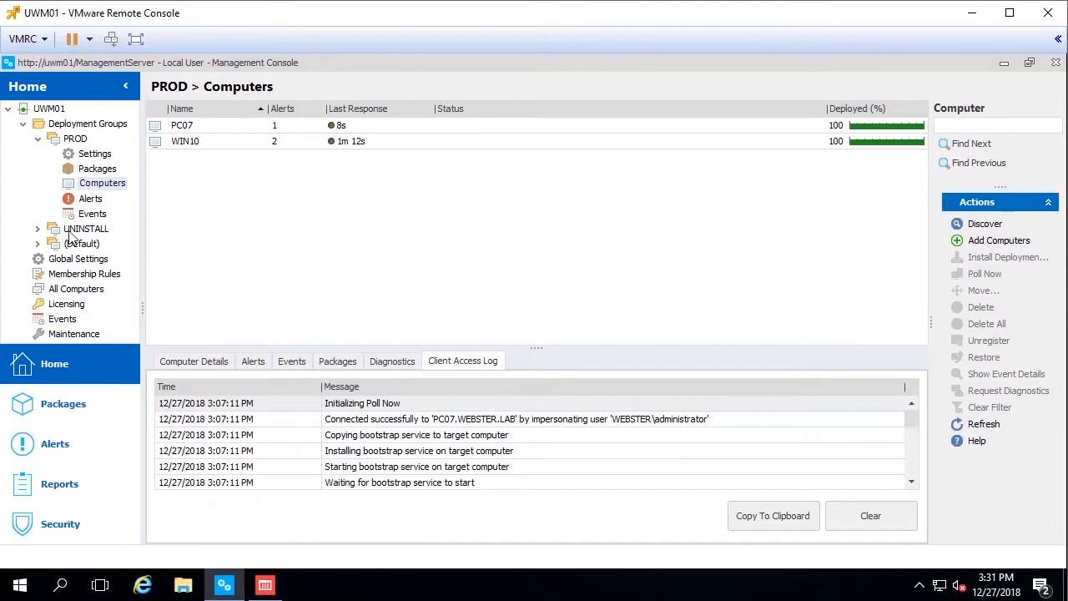
pyautogui.click(89, 169)
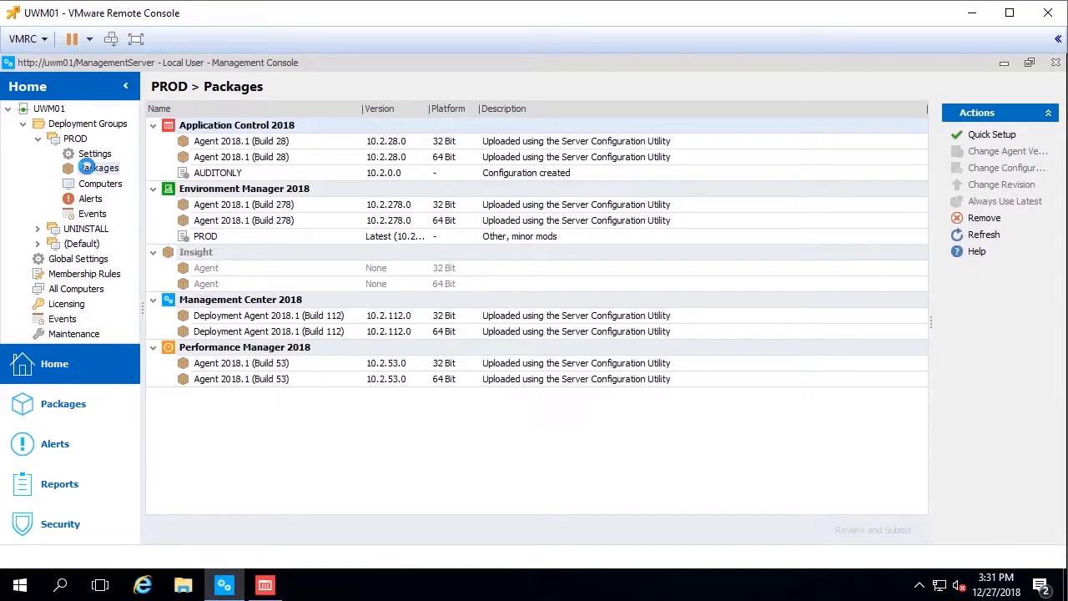
pyautogui.click(270, 177)
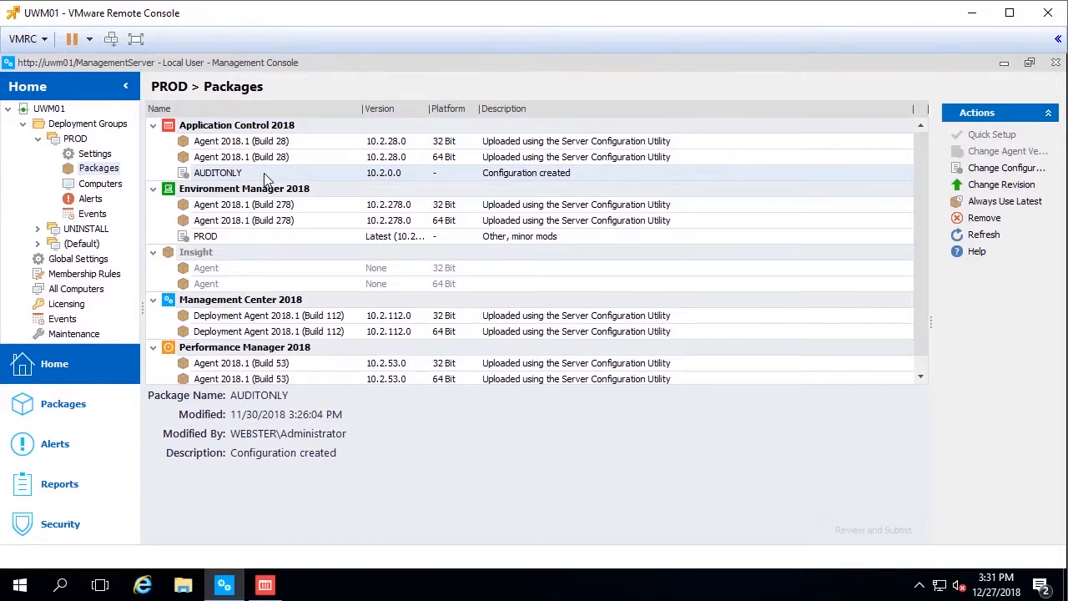
pyautogui.rightClick(266, 177)
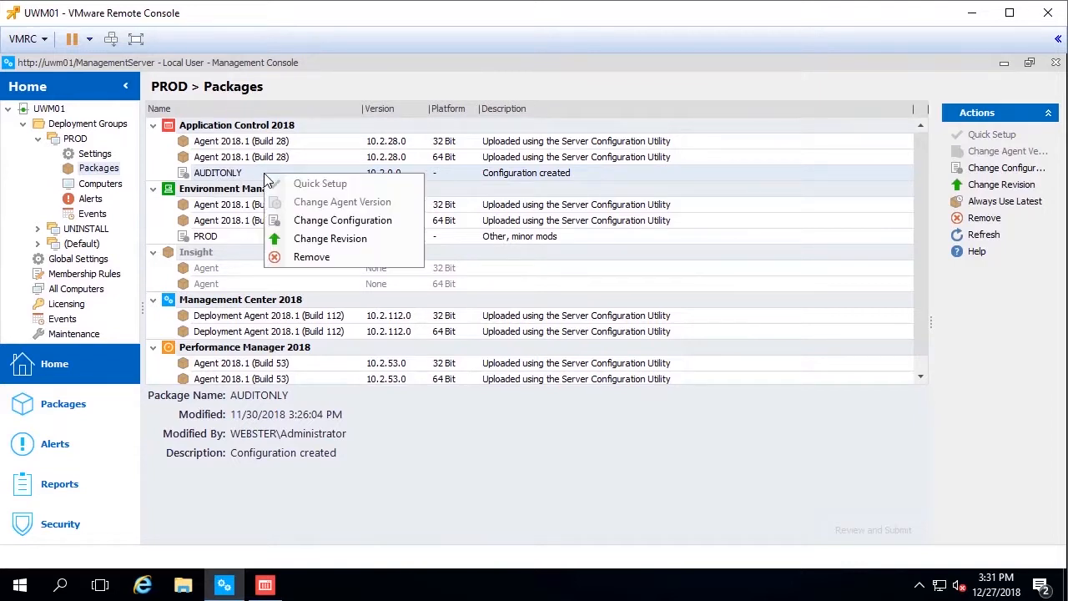
pyautogui.click(357, 222)
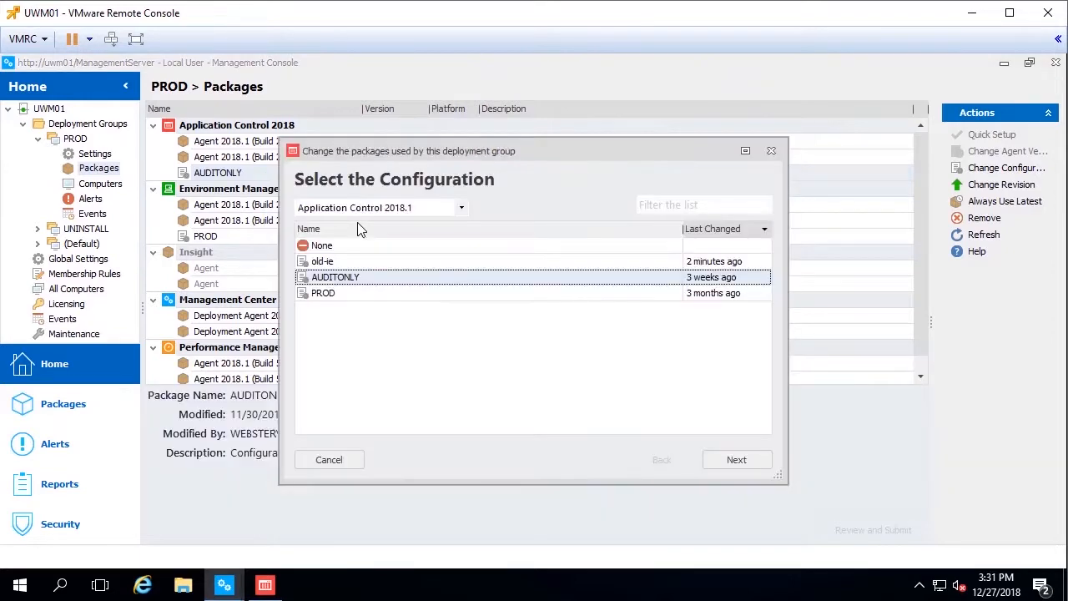
pyautogui.click(334, 264)
pyautogui.click(718, 461)
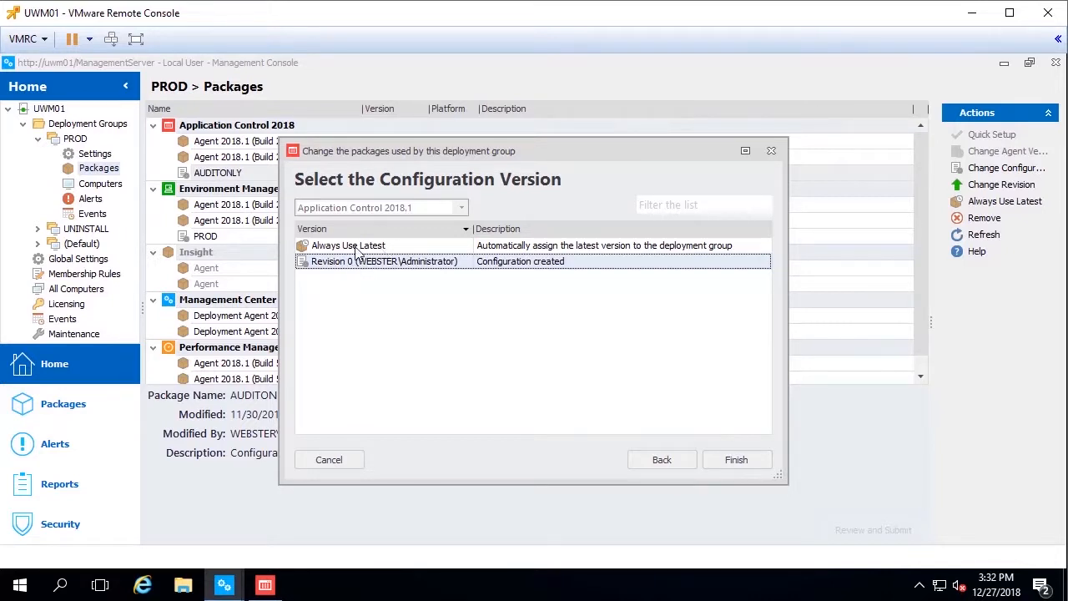
pyautogui.click(739, 458)
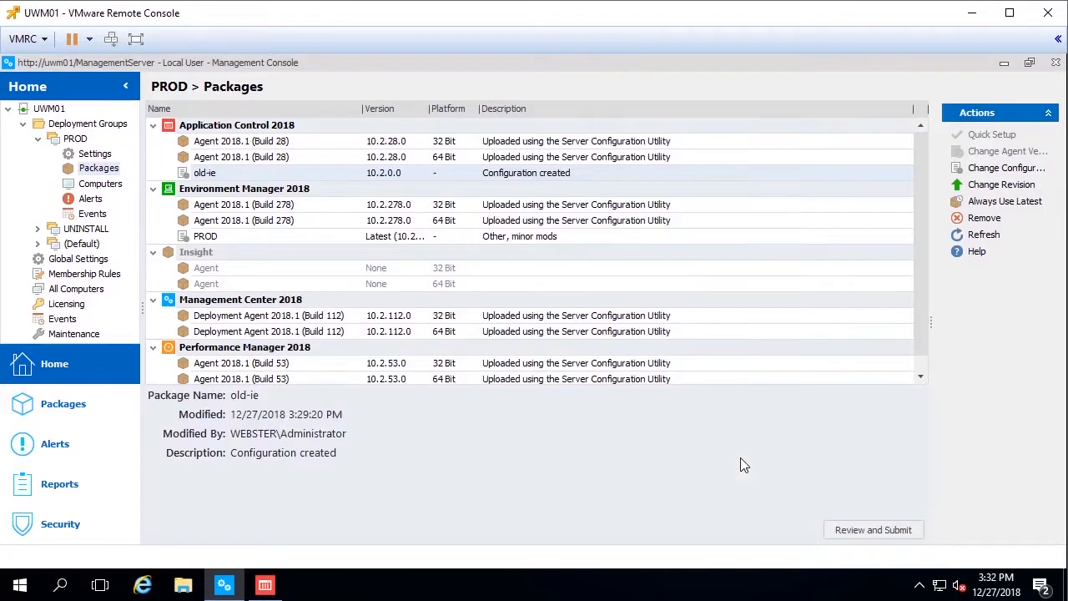
pyautogui.click(881, 537)
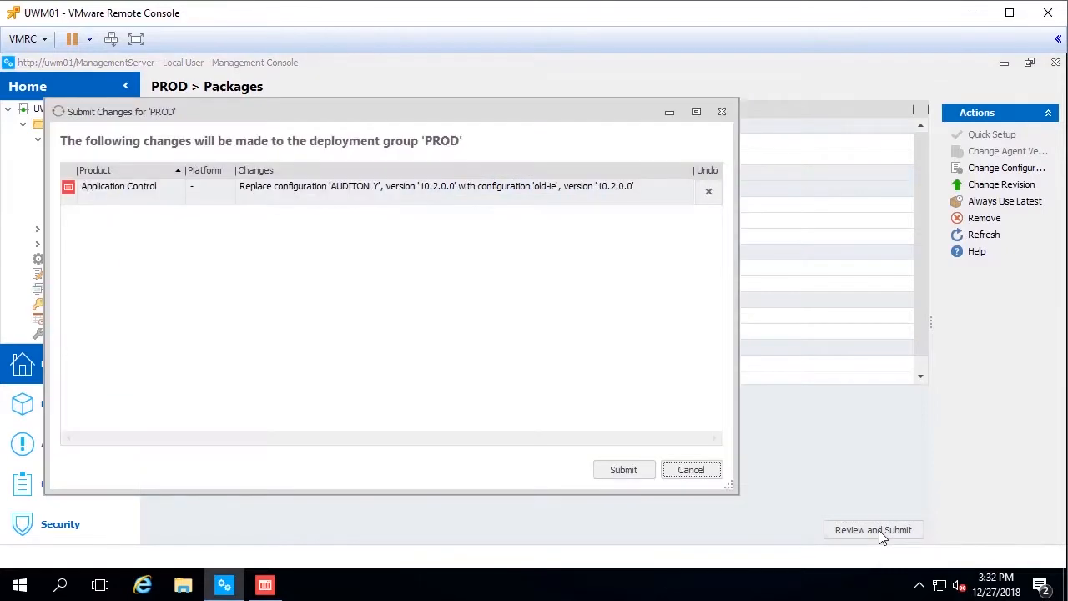
pyautogui.click(621, 473)
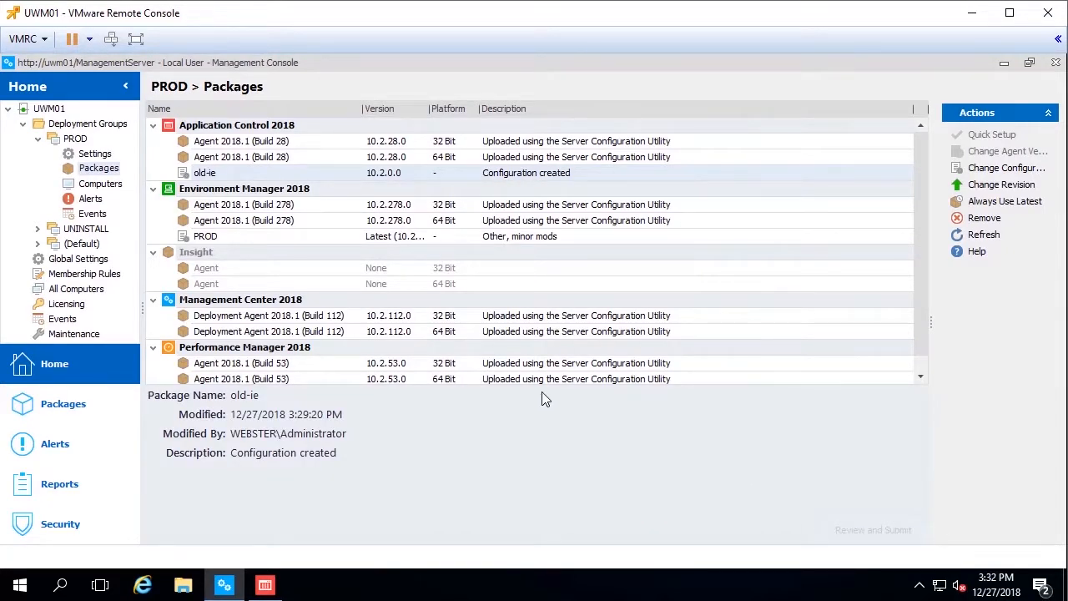
# - Poll the PC07 and WIN10 computers of the PROD deployment group immediately
pyautogui.click(102, 185)
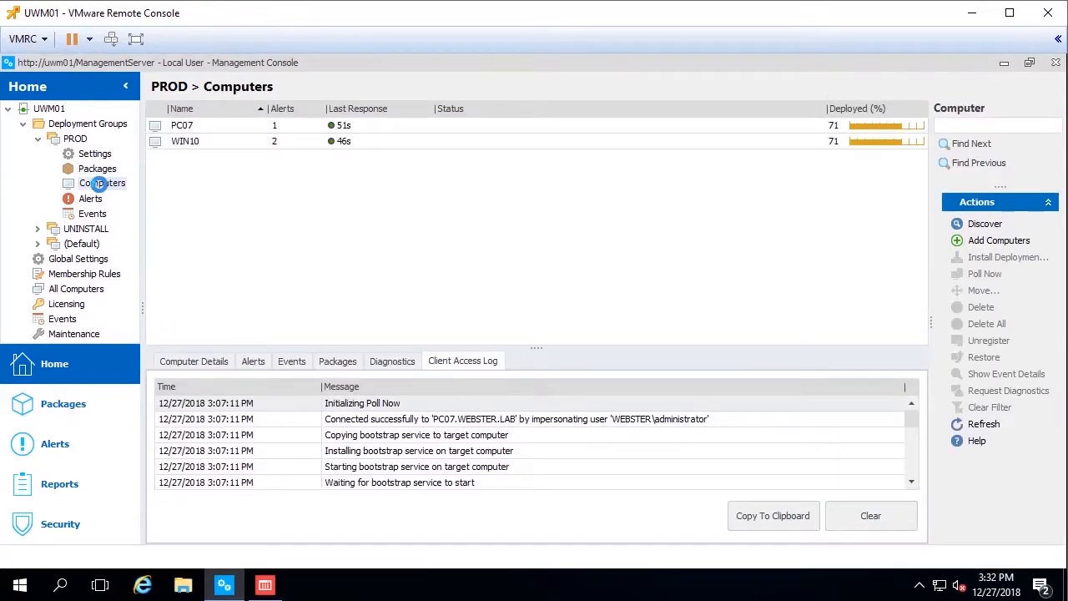
pyautogui.click(181, 127)
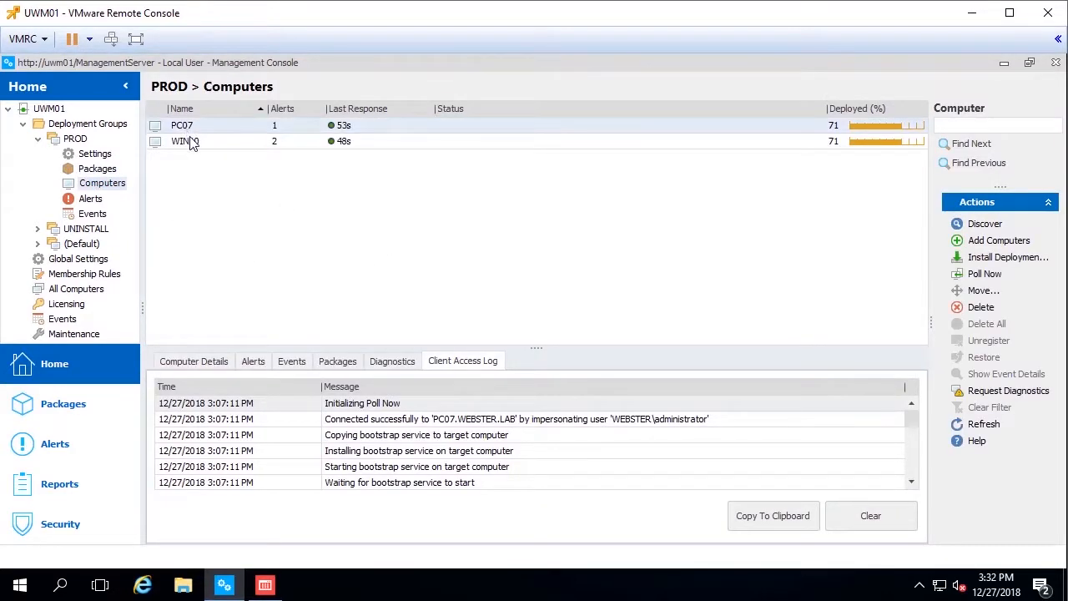
pyautogui.keyDown('ctrl'); pyautogui.click(190, 139); pyautogui.keyUp('ctrl')
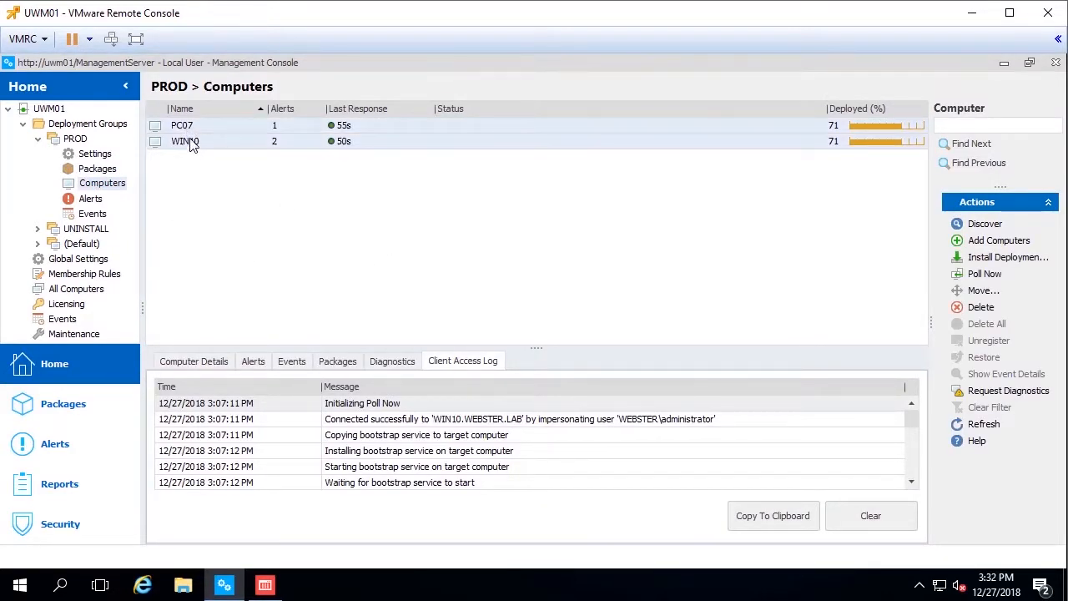
pyautogui.rightClick(189, 139)
pyautogui.click(248, 177)
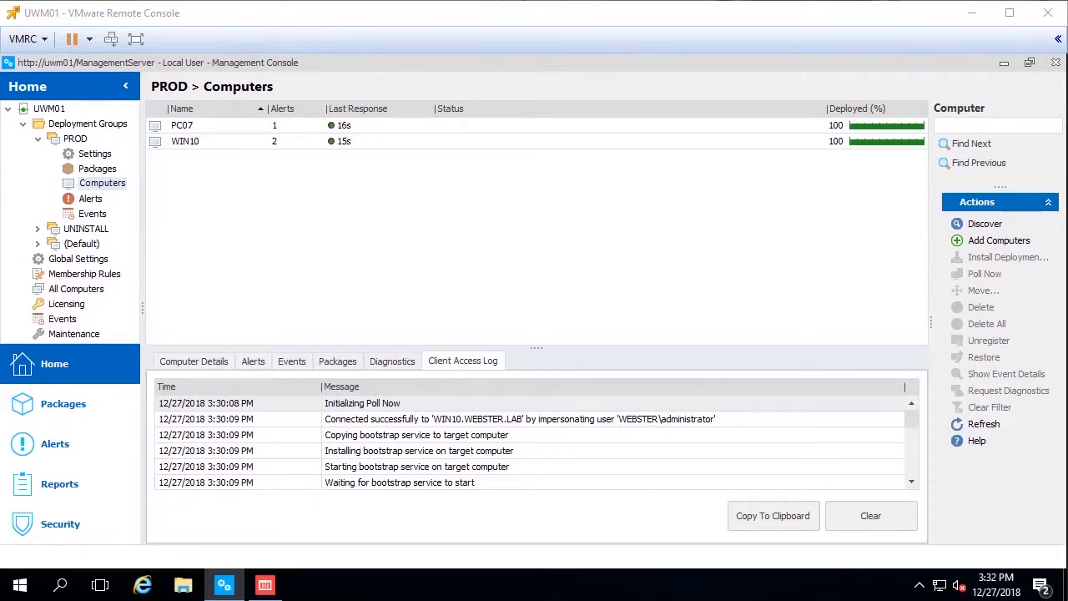
# - Switch to the PC07 console, launch Internet Explorer, dismiss the access-denied messages, and decline the Office Document Cache Handler add-on
pyautogui.hotkey('alt', 'Tab')
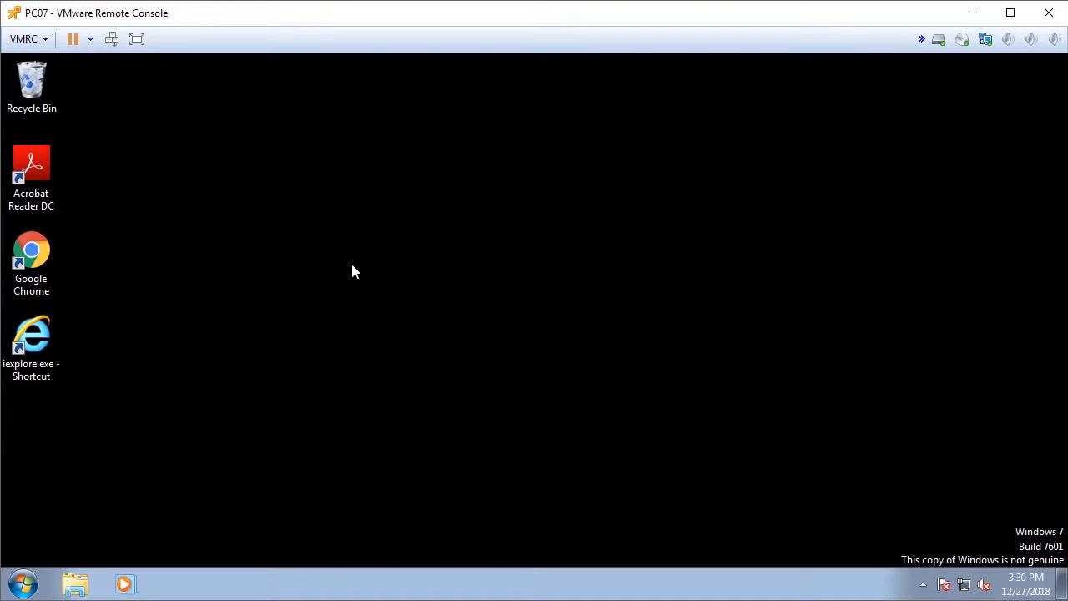
pyautogui.doubleClick(25, 343)
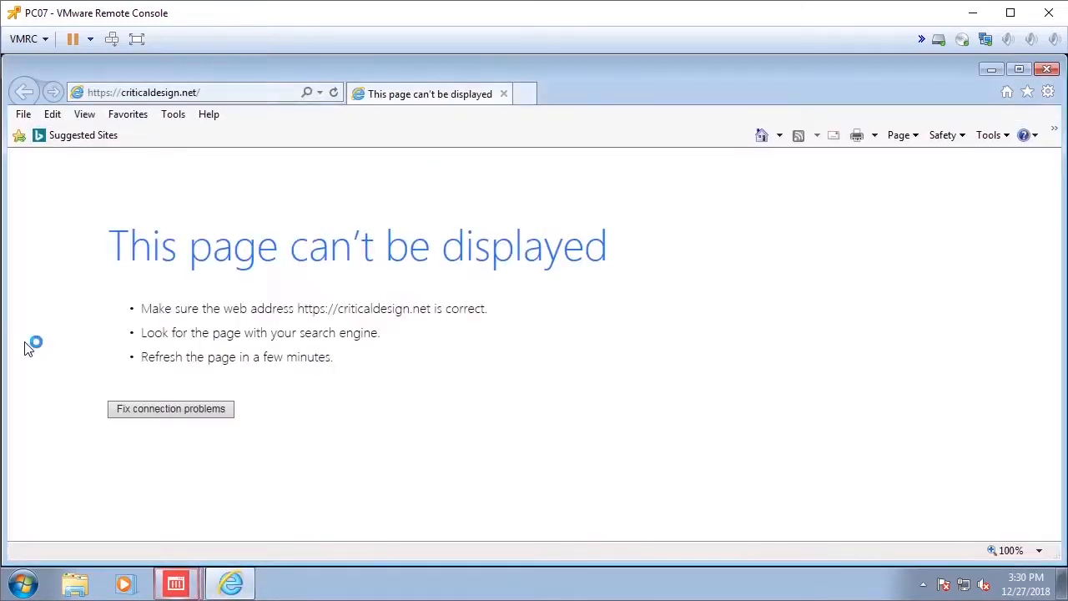
pyautogui.click(990, 71)
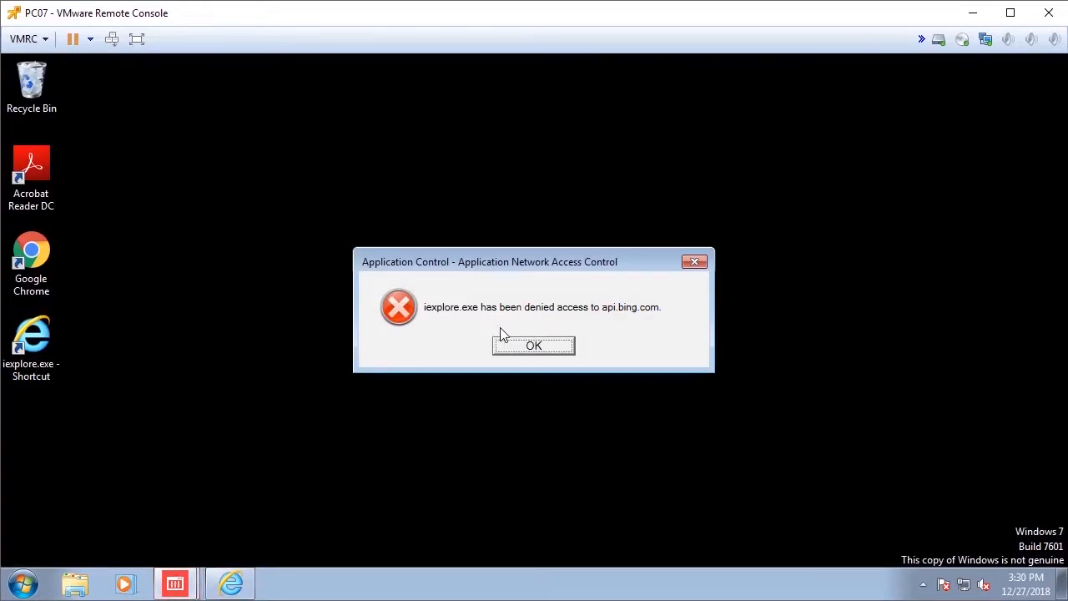
pyautogui.click(534, 348)
pyautogui.click(535, 348)
pyautogui.click(534, 348)
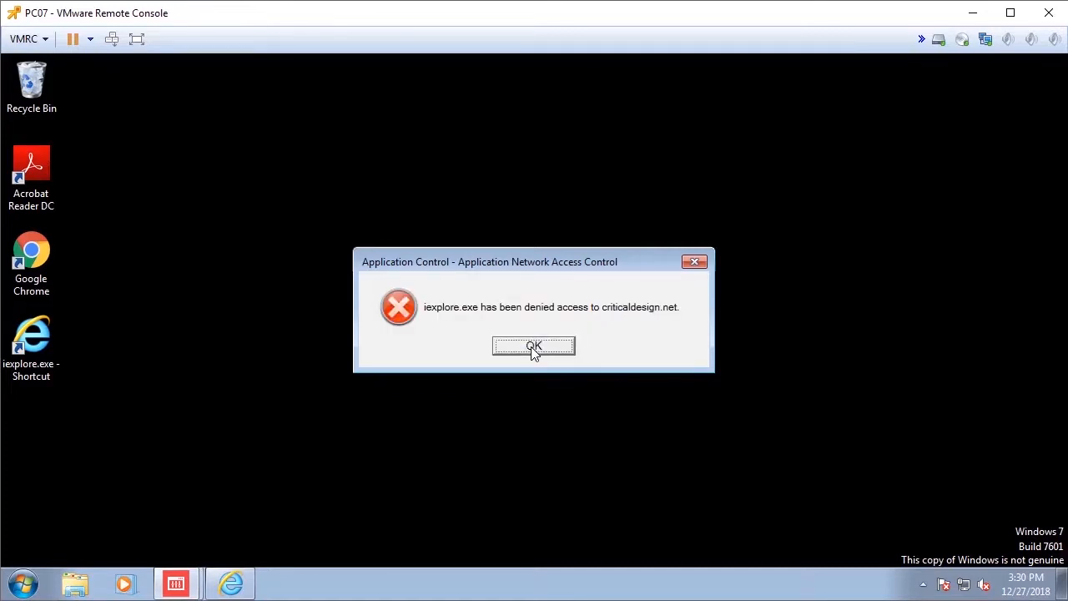
pyautogui.click(534, 351)
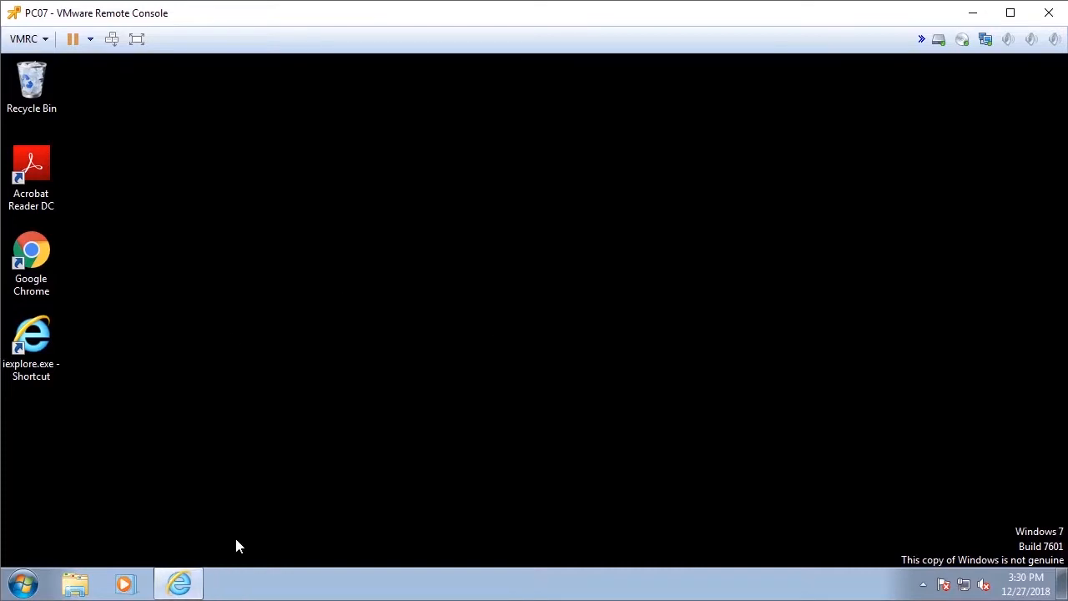
pyautogui.click(180, 585)
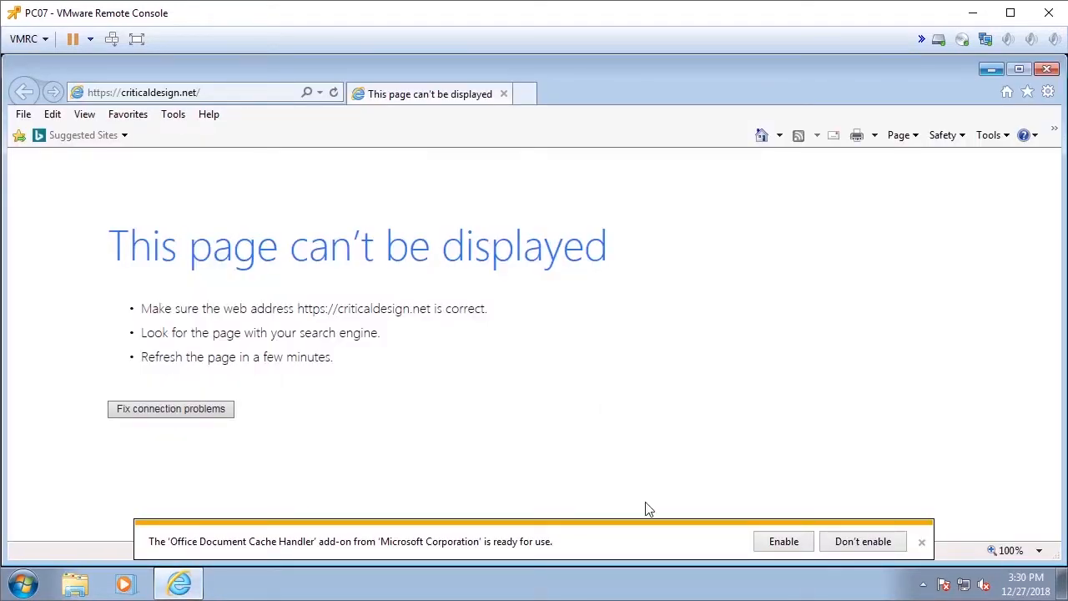
pyautogui.click(888, 543)
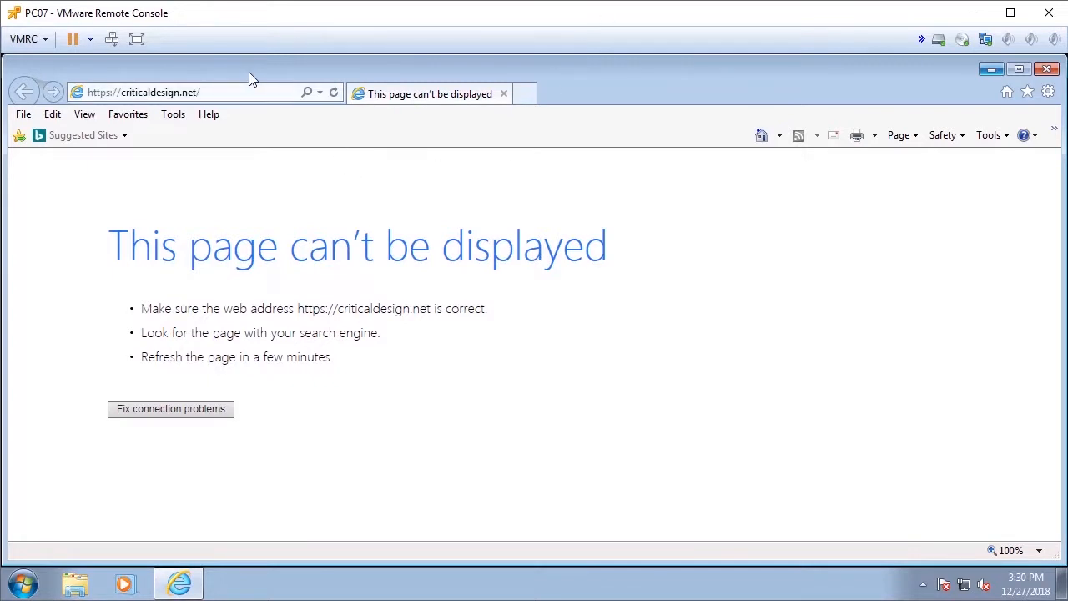
# - Load google.com in Internet Explorer on PC07 and dismiss the Application Control messages to view the page
pyautogui.click(223, 93)
pyautogui.write('google.com/')
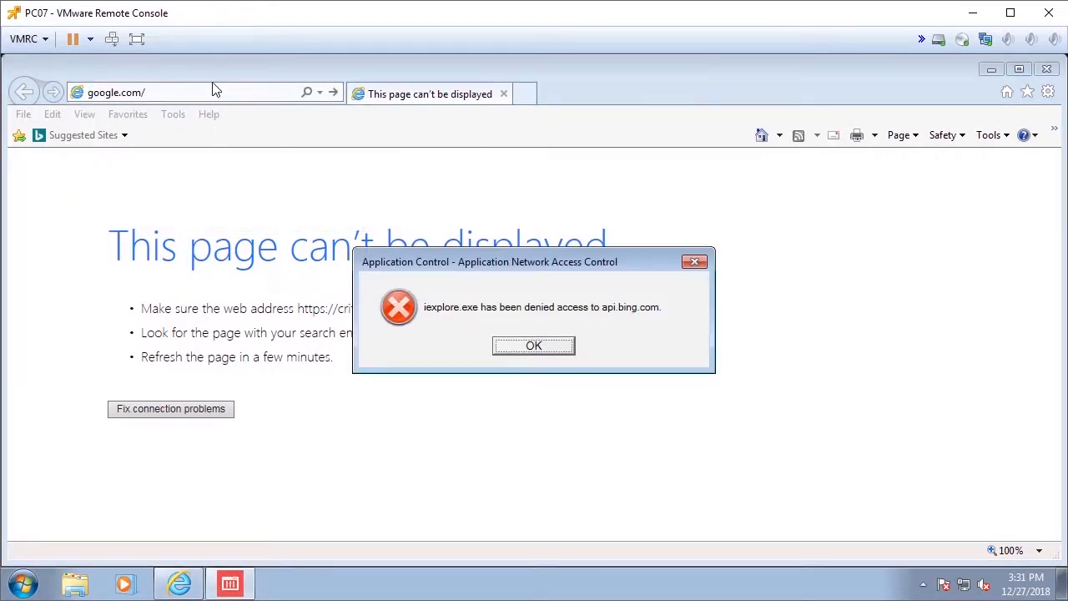
pyautogui.click(534, 347)
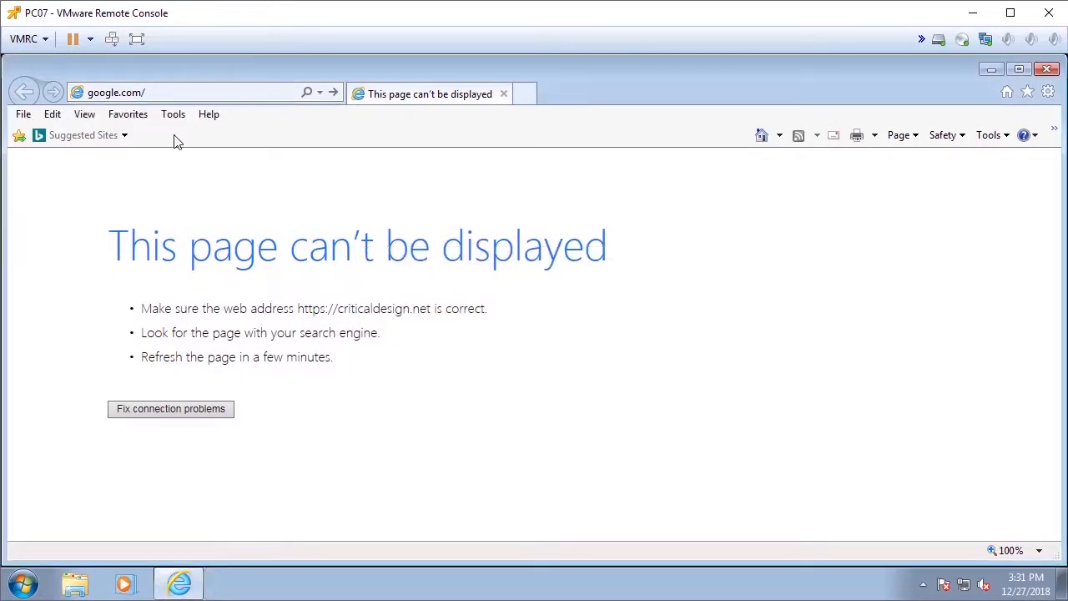
pyautogui.click(175, 89)
pyautogui.press('Return')
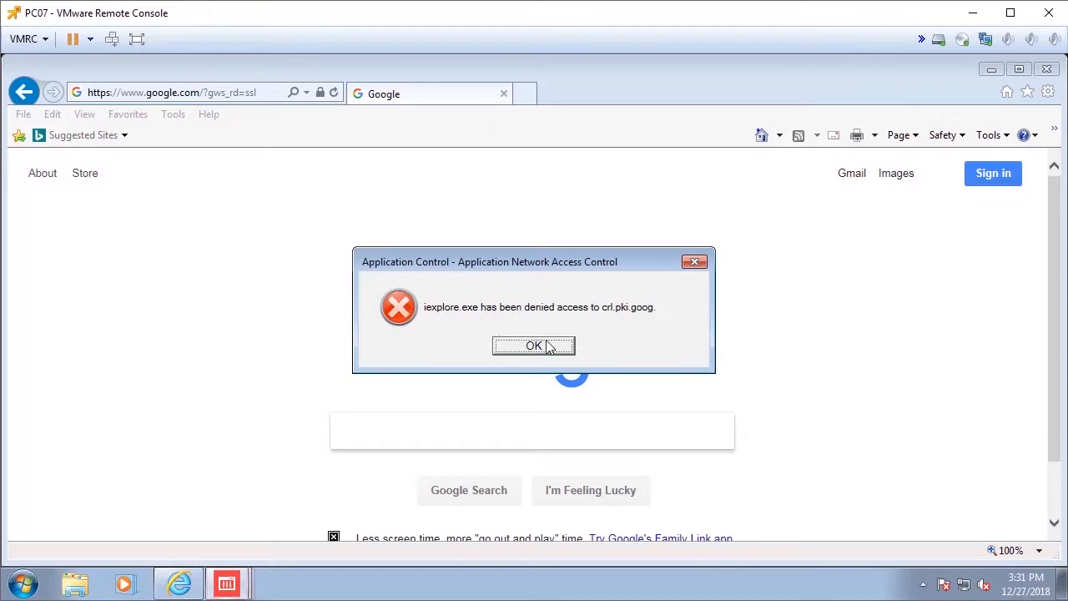
pyautogui.click(538, 346)
pyautogui.click(539, 345)
pyautogui.click(538, 345)
pyautogui.click(539, 345)
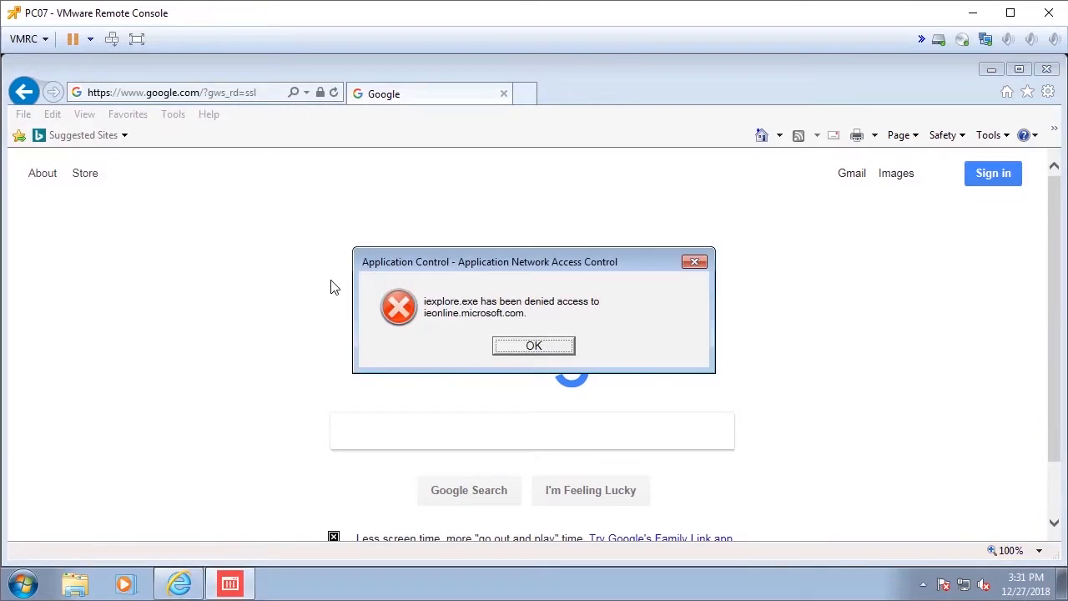
pyautogui.click(538, 346)
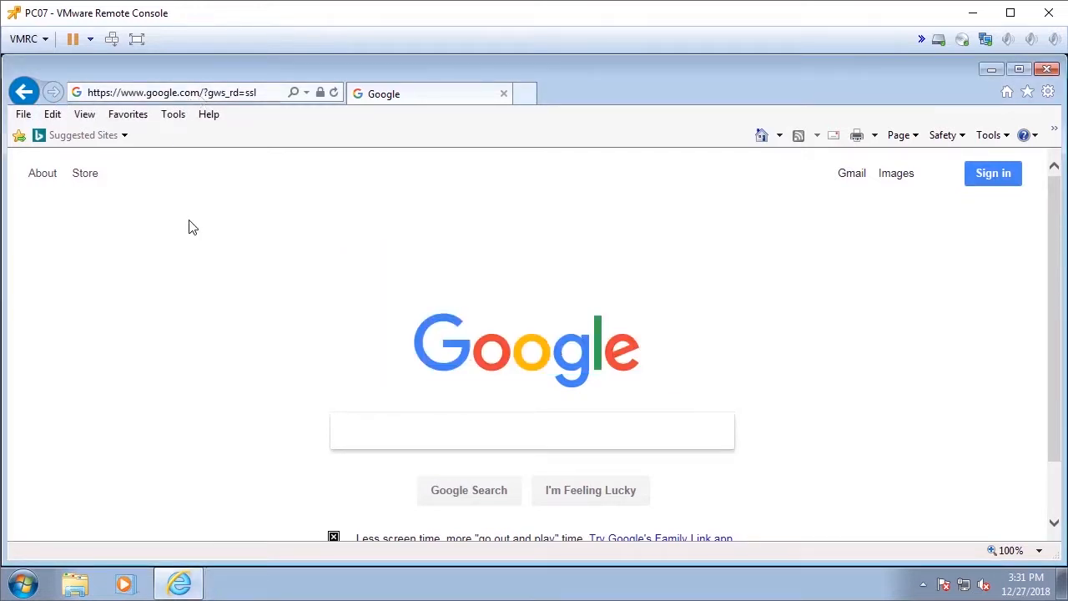
pyautogui.scroll(-2, 219, 328)
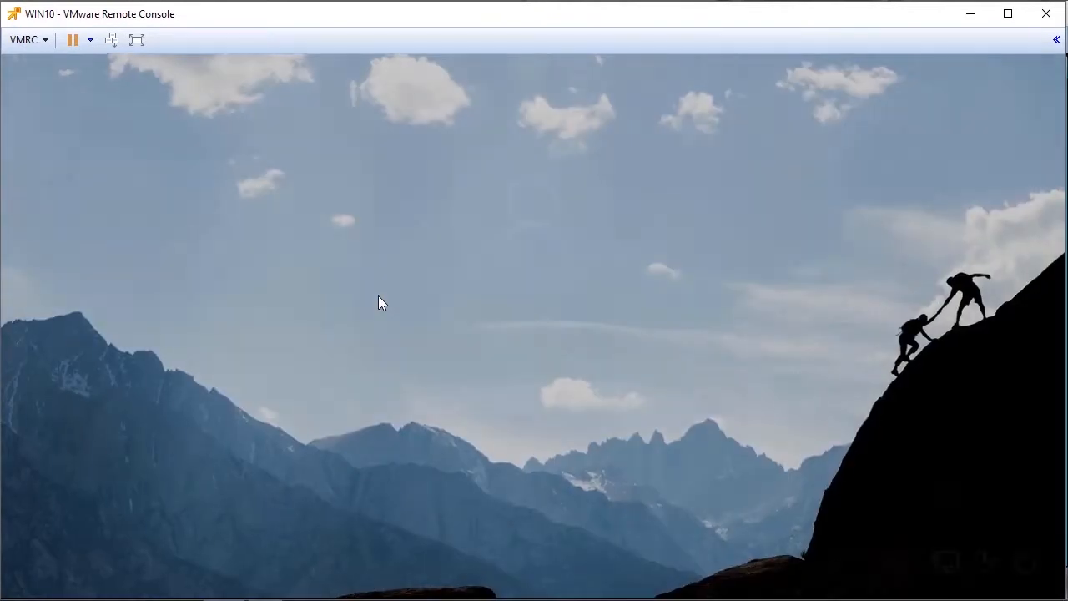
# - On the WIN10 console, sign in to the USER1 account with its password and launch Internet Explorer
pyautogui.click(378, 302)
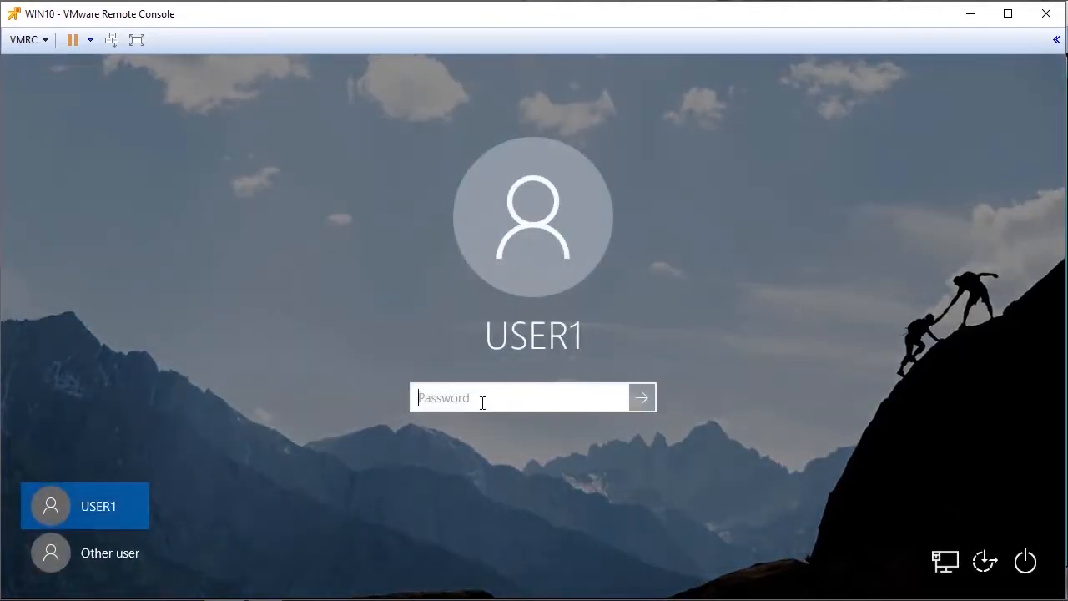
pyautogui.write('•••••••••')
pyautogui.press('Return')
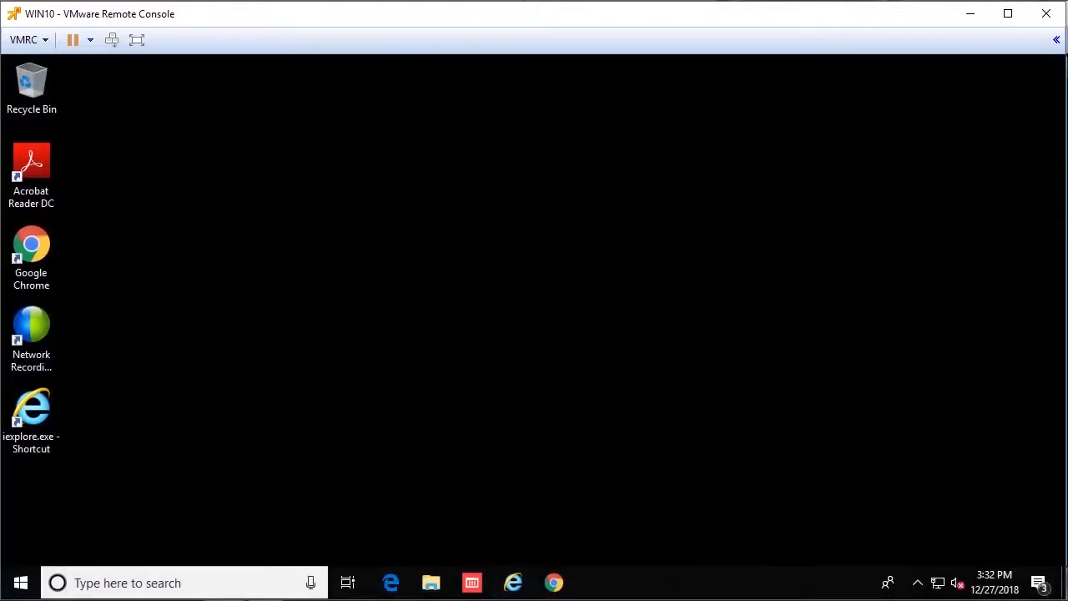
pyautogui.doubleClick(37, 413)
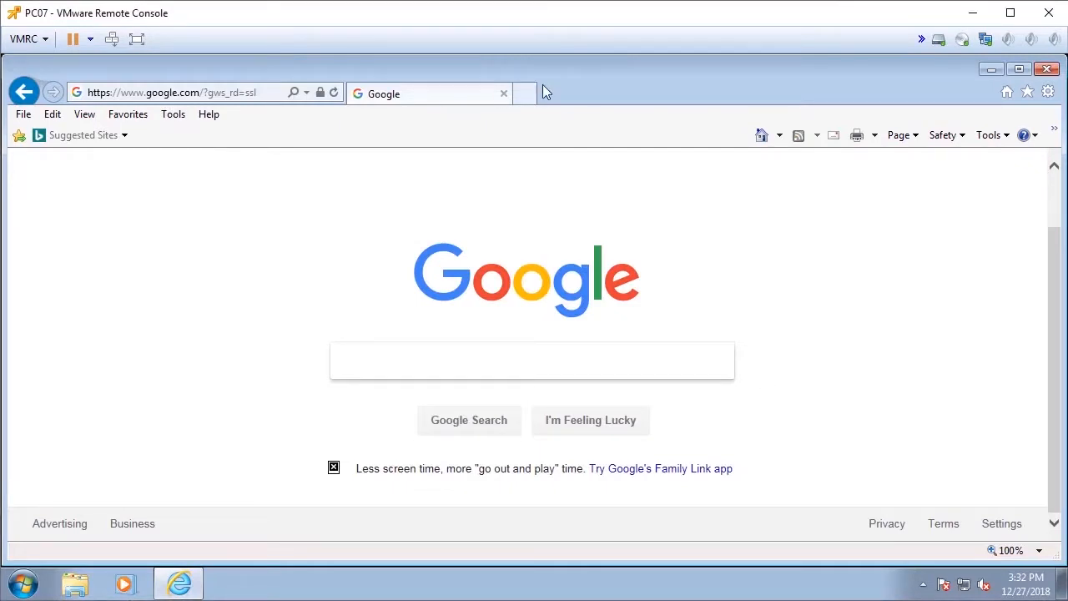
# - Return to the PC07 console and close Internet Explorer
pyautogui.click(1048, 68)
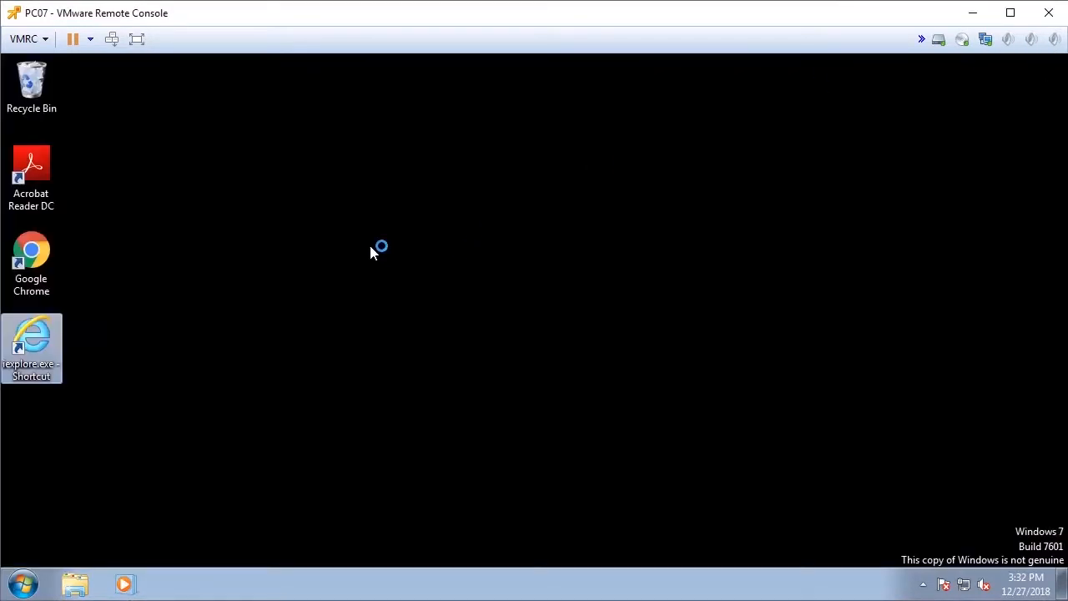
# - Launch Google Chrome on PC07 and open the Ivanti Management Center download page on uwm01 from the new tab shortcuts
pyautogui.doubleClick(35, 258)
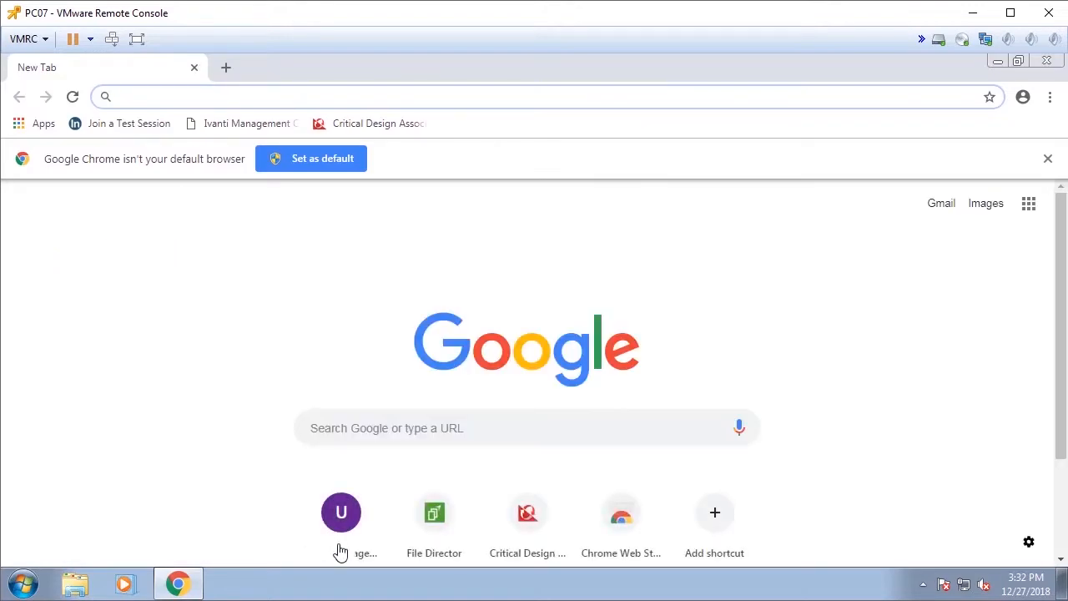
pyautogui.click(329, 519)
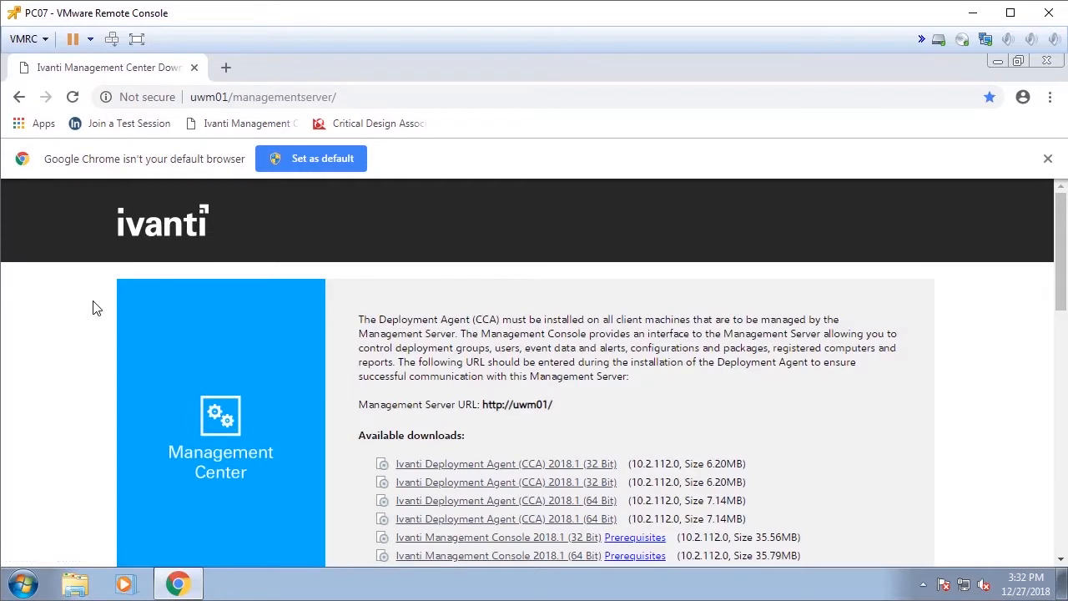
# - Load cnn.com in Google Chrome to test unrestricted browsing, and close the browser
pyautogui.click(296, 102)
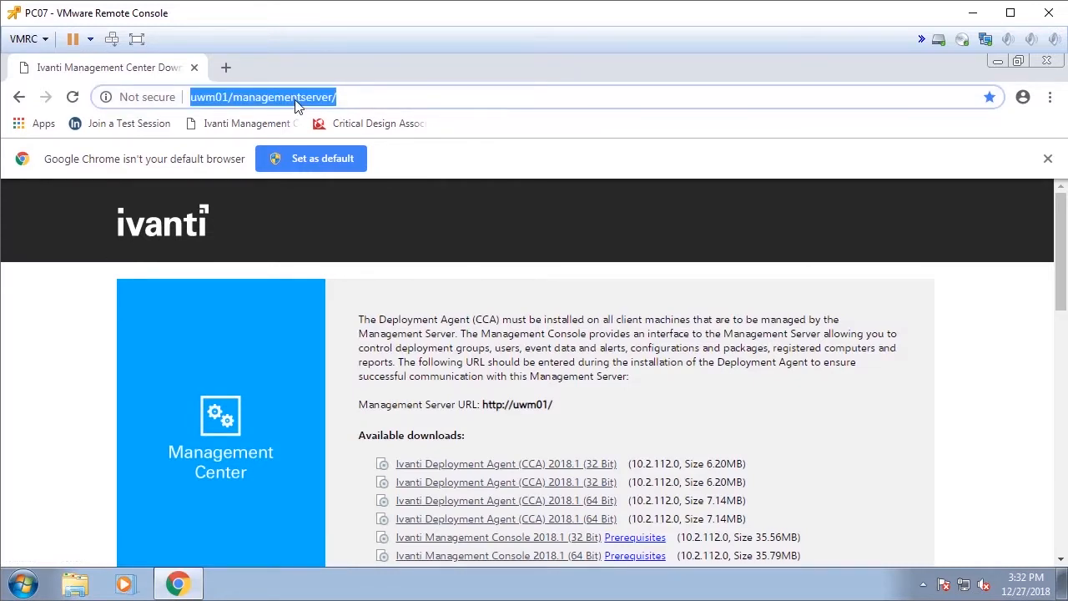
pyautogui.write('cnn.com')
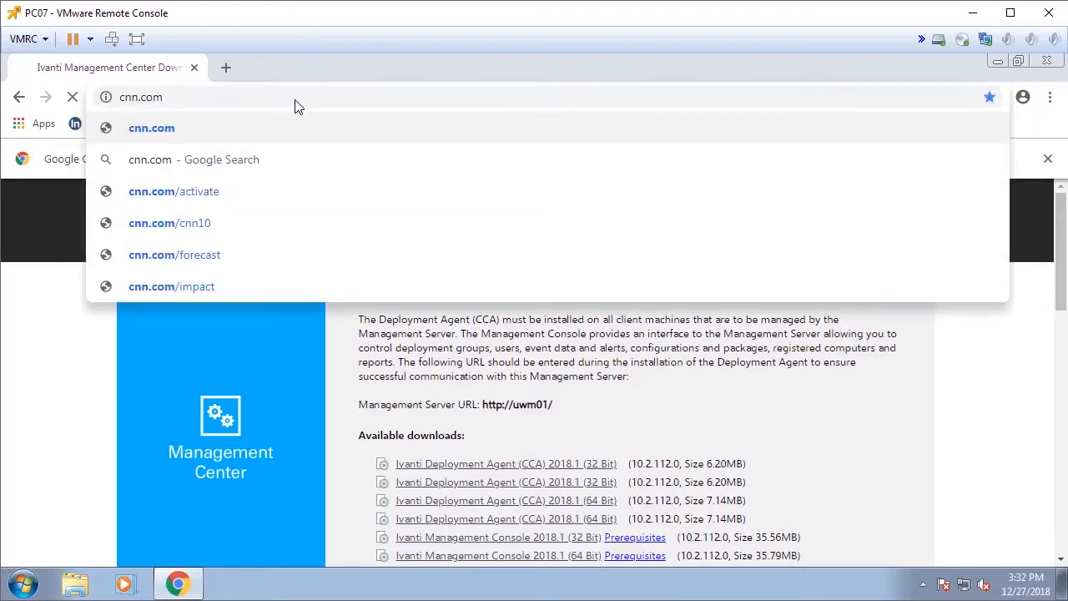
pyautogui.press('Return')
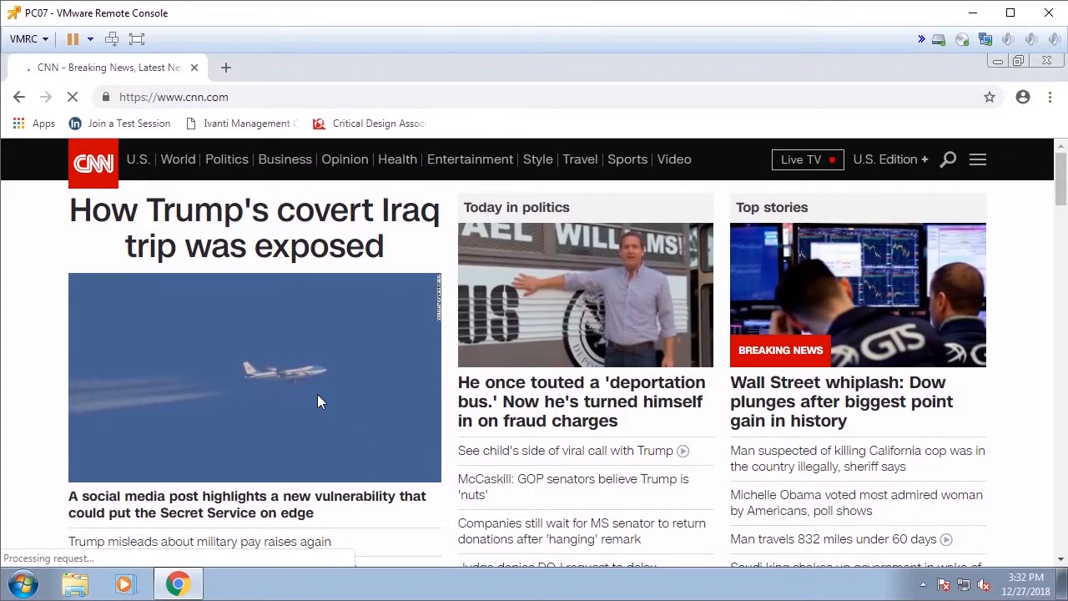
pyautogui.click(1048, 63)
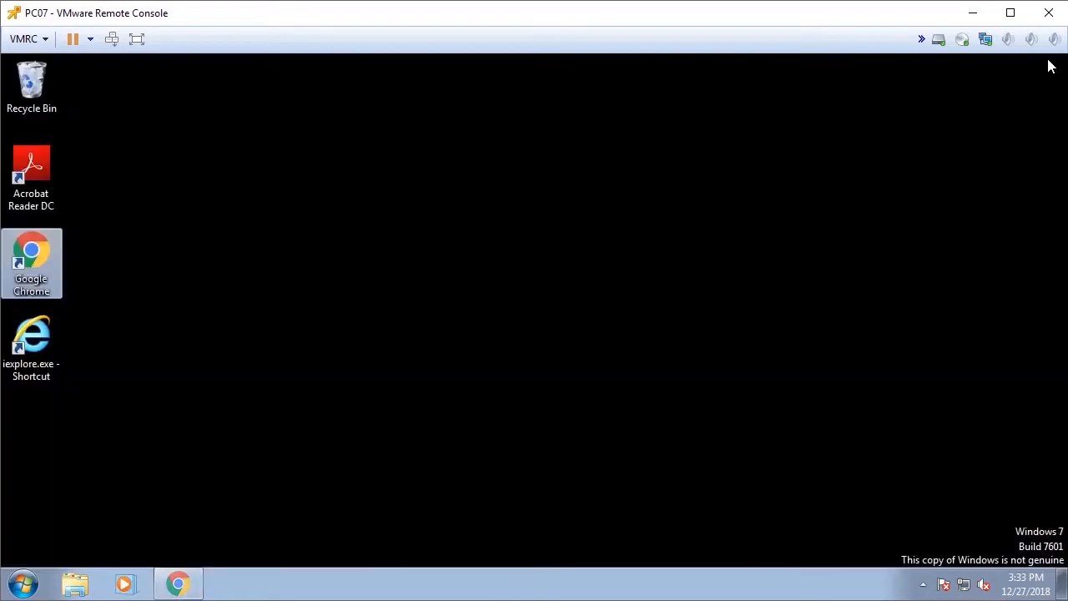